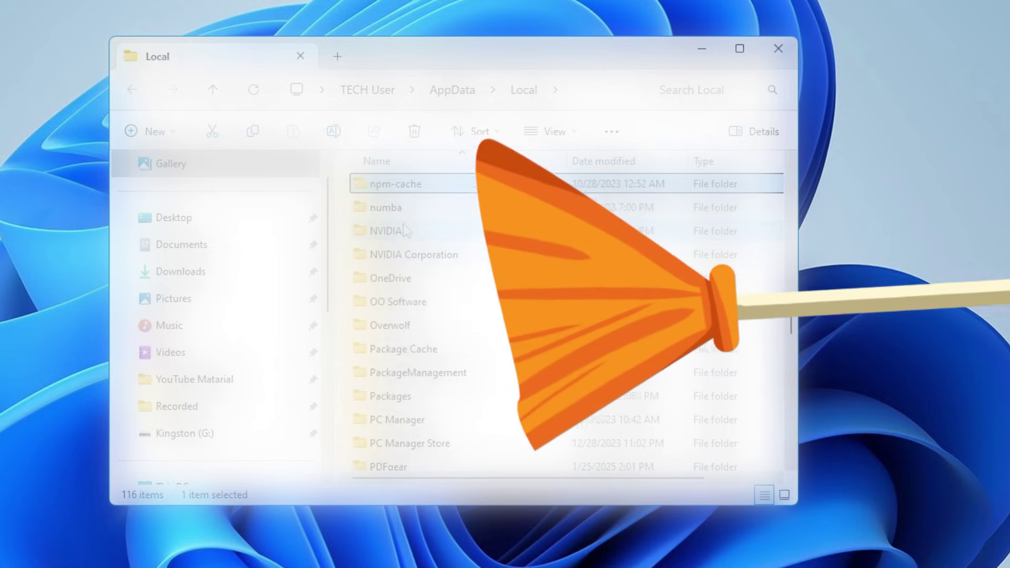
- Open the NVIDIA folder inside AppData\Local
double_click(389, 230)
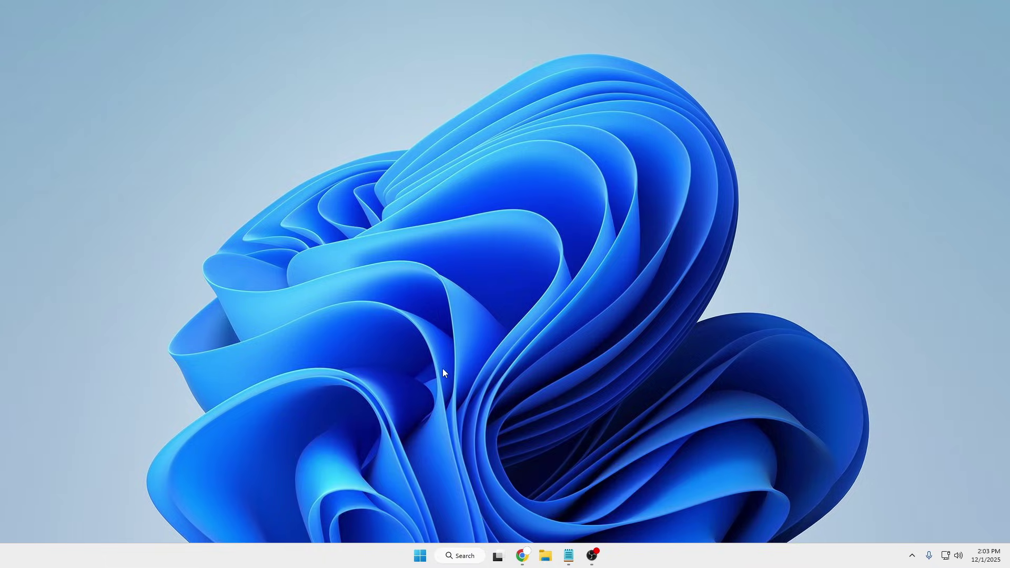
- Open the Windows Temp folder by running 'temp' from the Run dialog
right_click(420, 558)
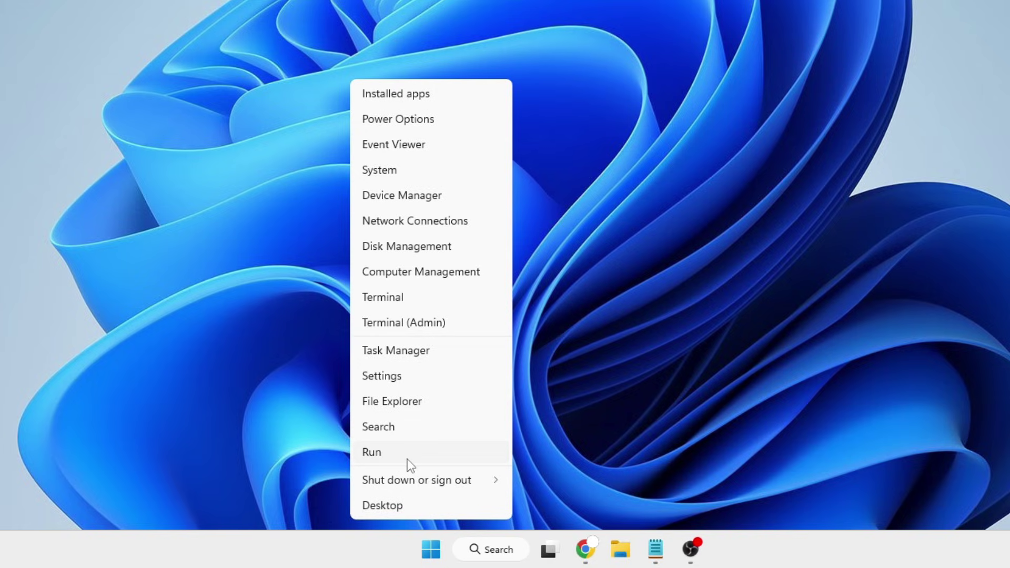
click(407, 458)
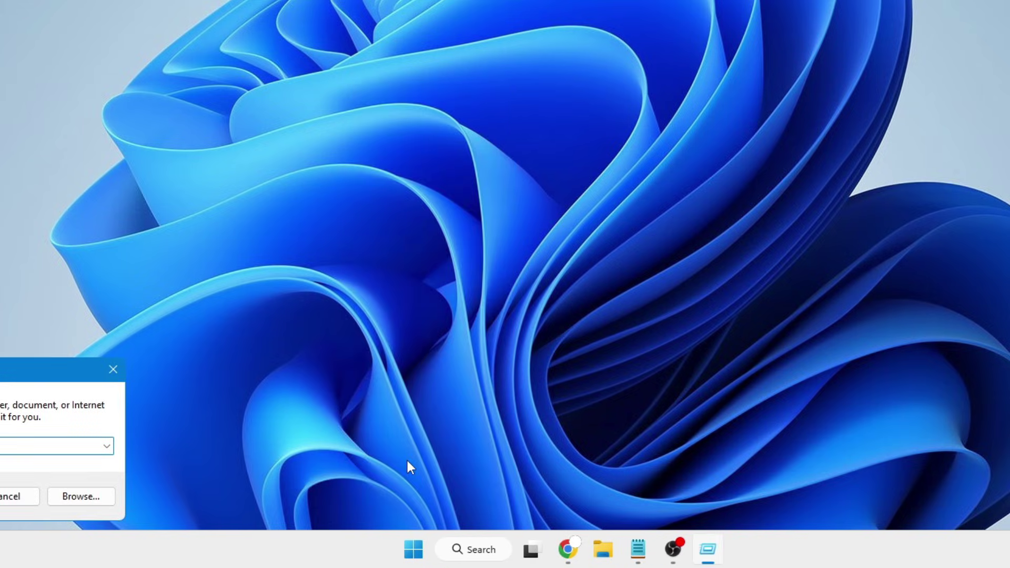
text(temp)
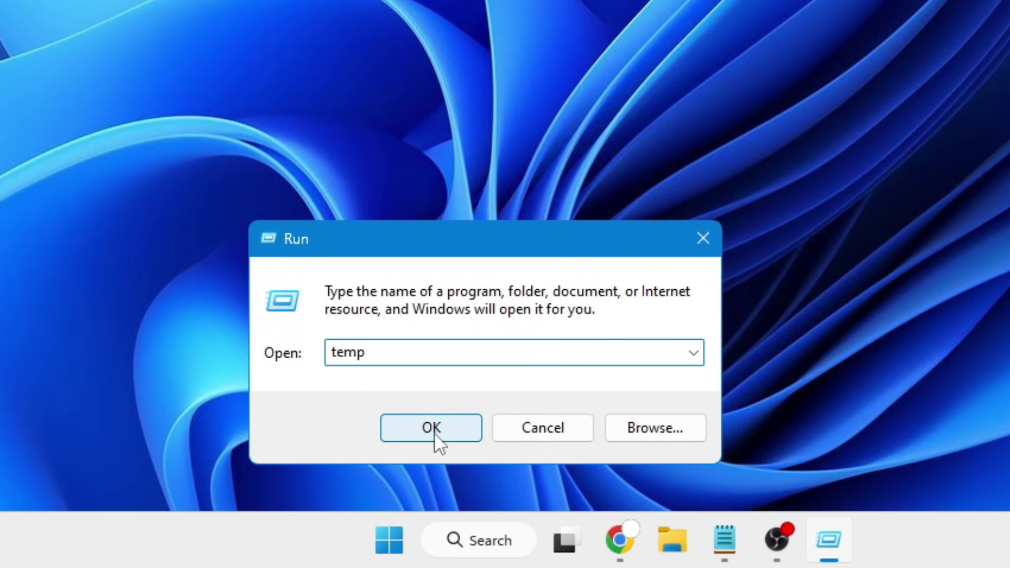
click(434, 434)
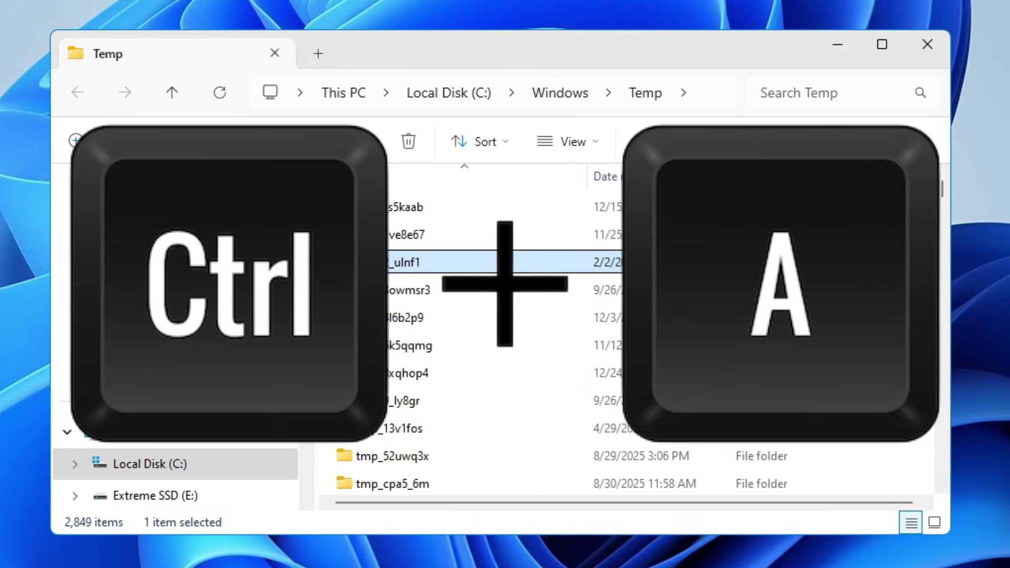
- Permanently delete all 2,849 Temp items, skipping protected ones for all, then close the window
key(ctrl+a)
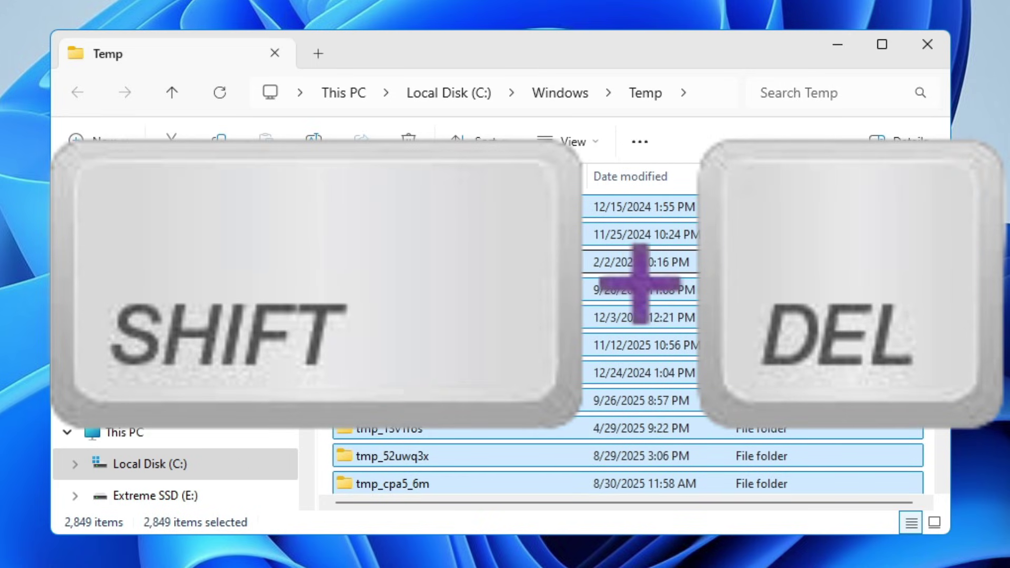
key(shift+Delete)
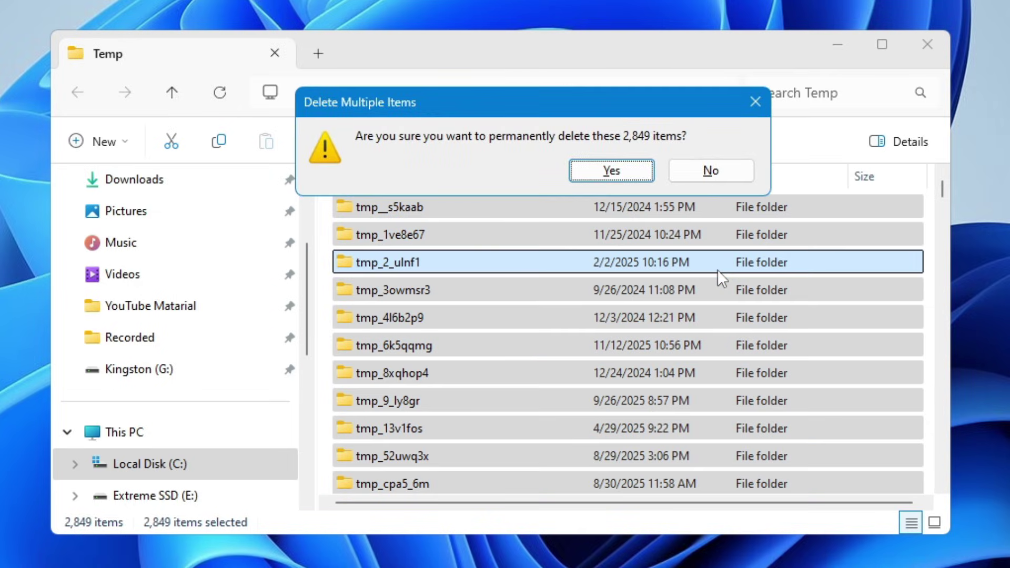
key(Return)
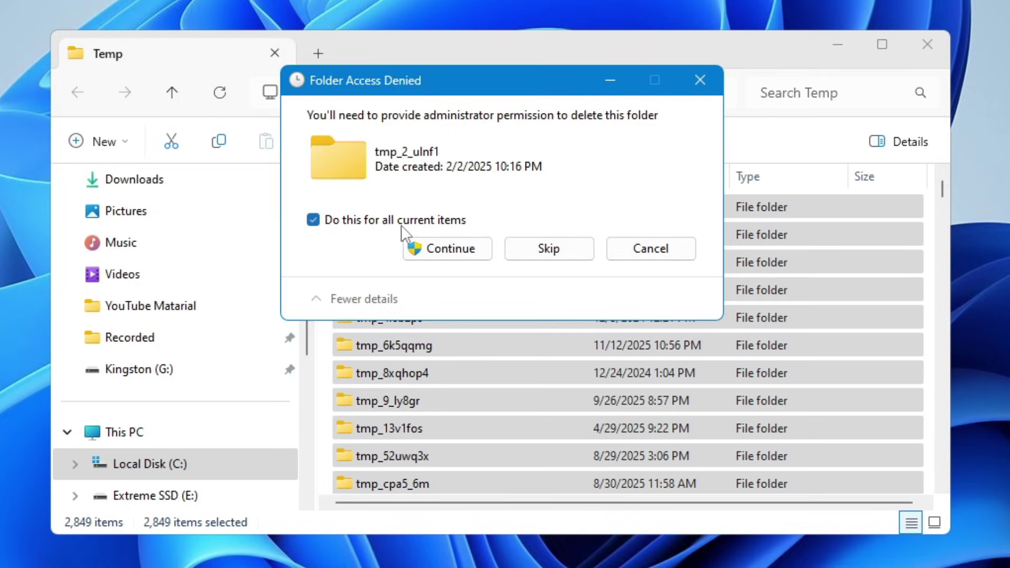
click(463, 256)
click(450, 250)
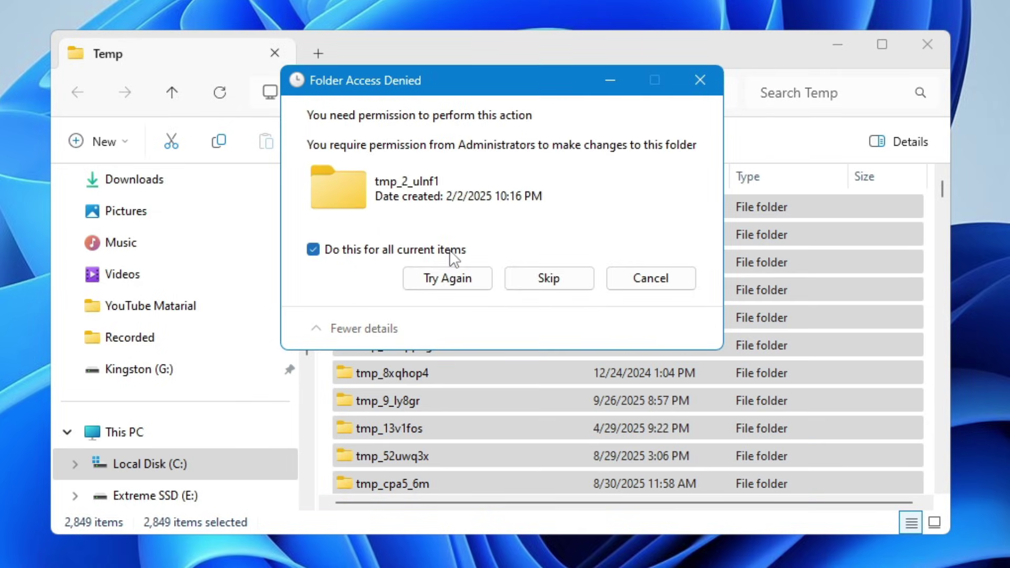
click(549, 279)
click(550, 280)
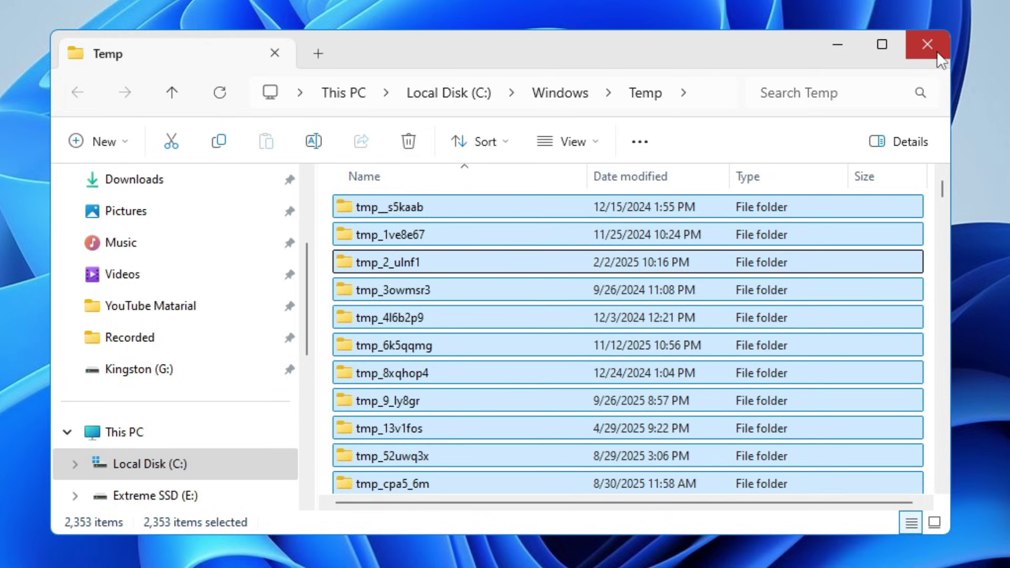
click(937, 52)
- Open the user's %temp% folder from the Run dialog
right_click(437, 552)
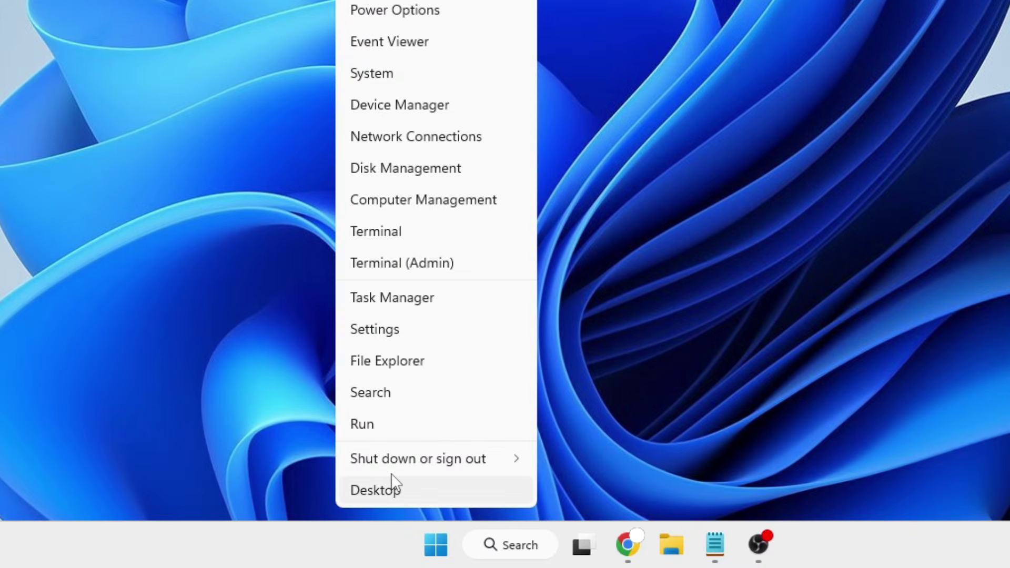
click(390, 422)
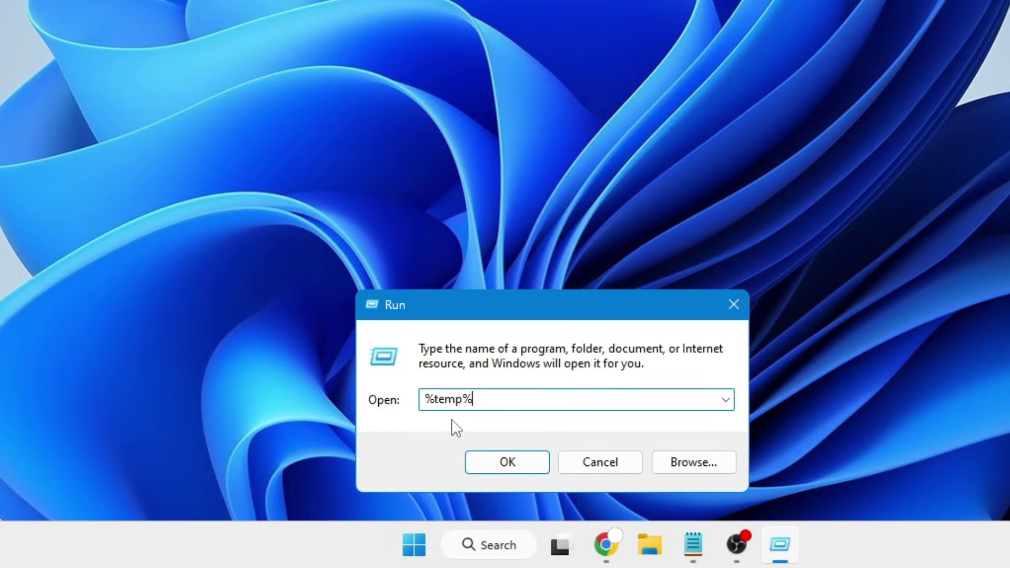
click(507, 465)
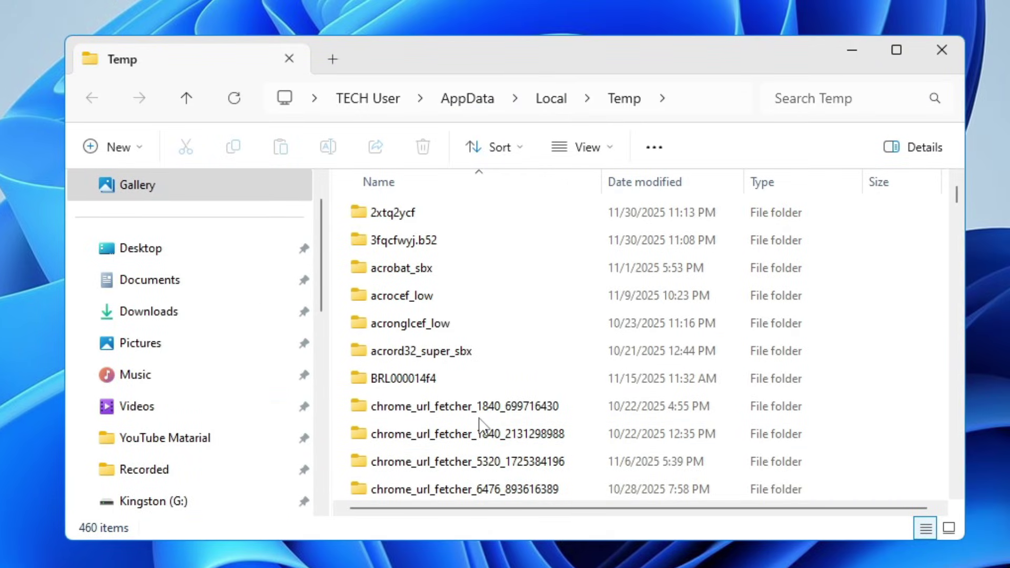
- Permanently delete all 460 Temp items, continuing as administrator and skipping protected items for all
key(ctrl+a)
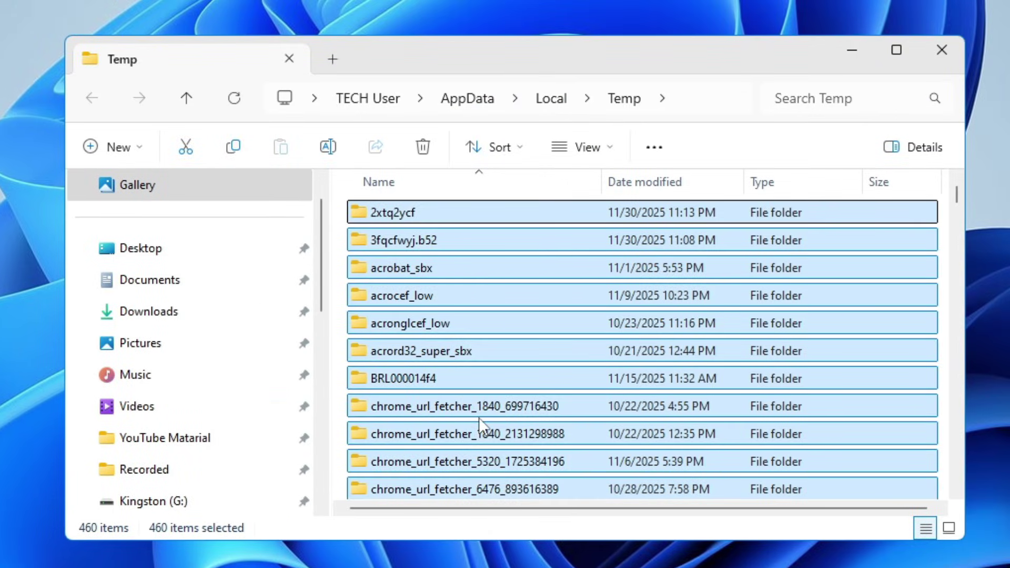
key(shift+Delete)
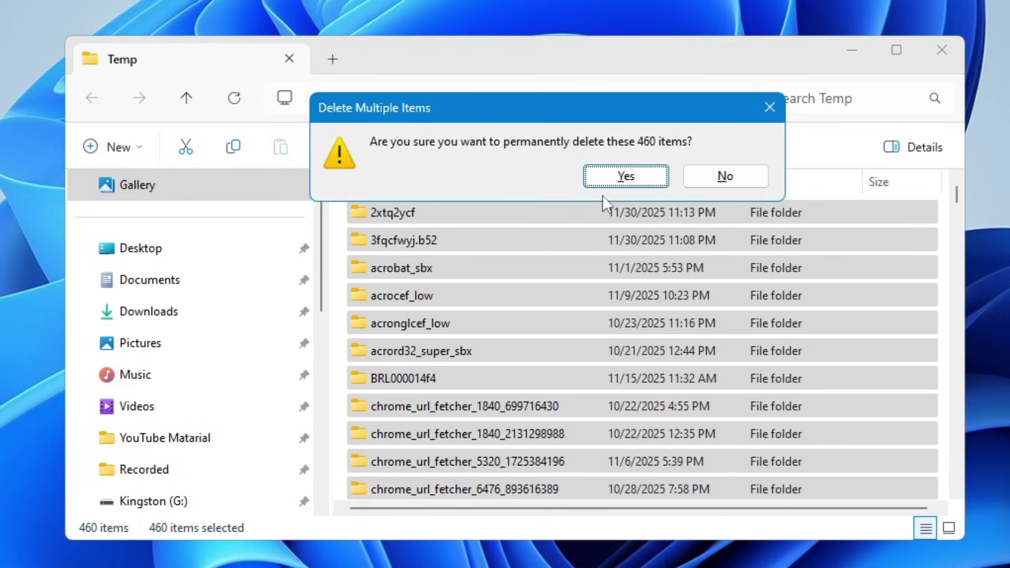
click(609, 176)
click(377, 291)
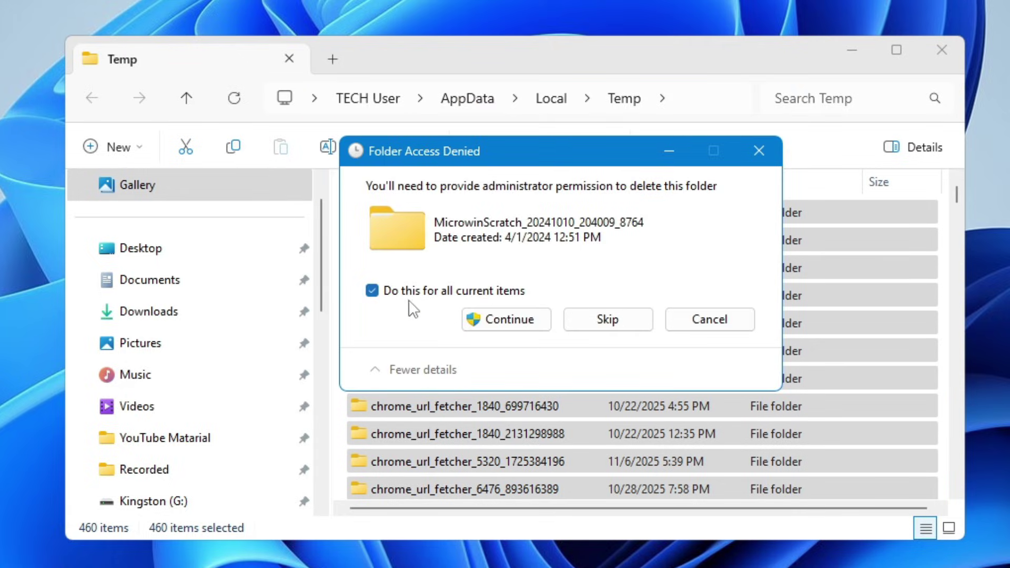
click(533, 322)
click(498, 337)
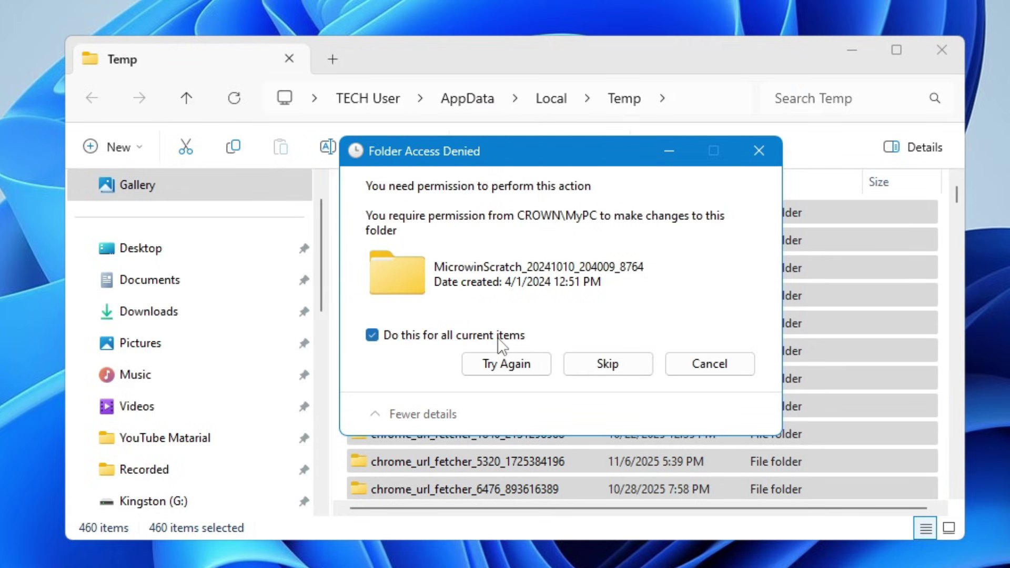
click(612, 360)
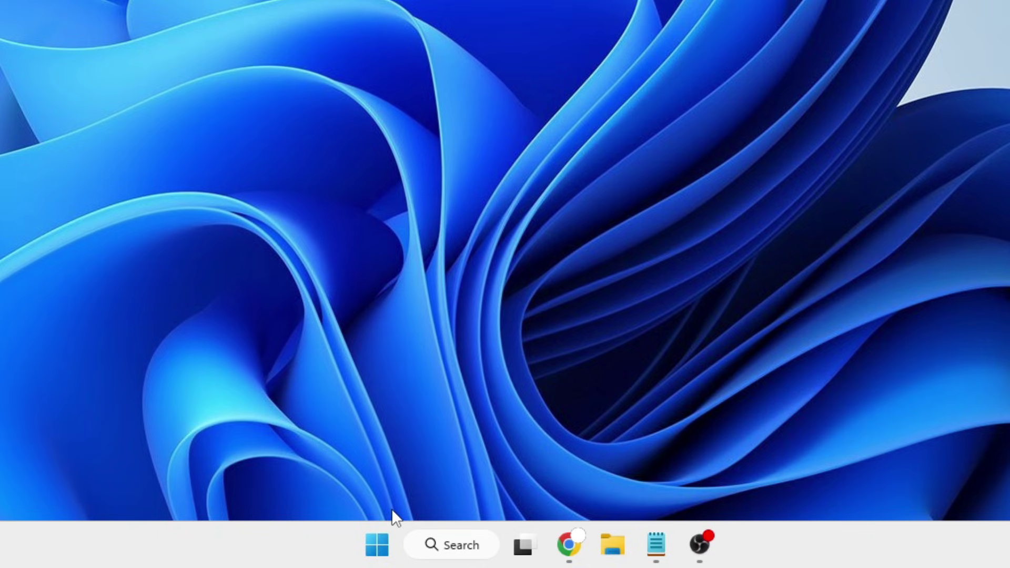
- Open the Windows Prefetch folder by running 'prefetch' from the Run dialog
right_click(379, 550)
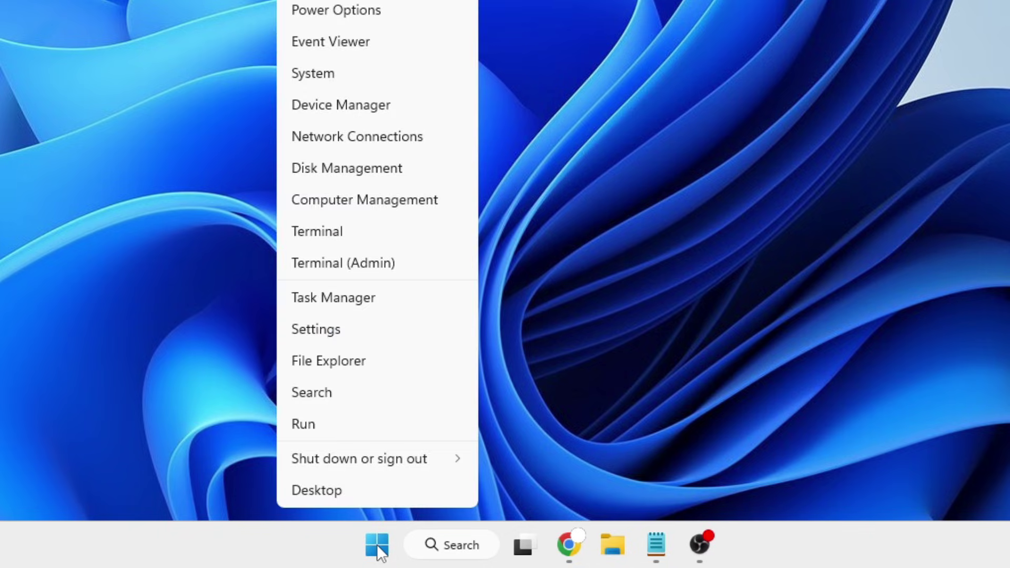
click(319, 424)
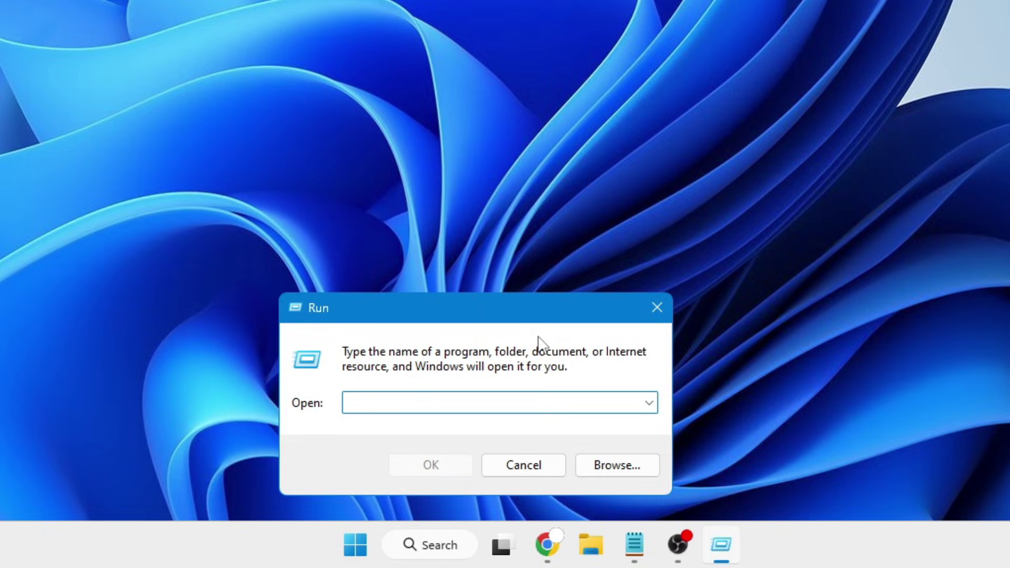
text(prefetch)
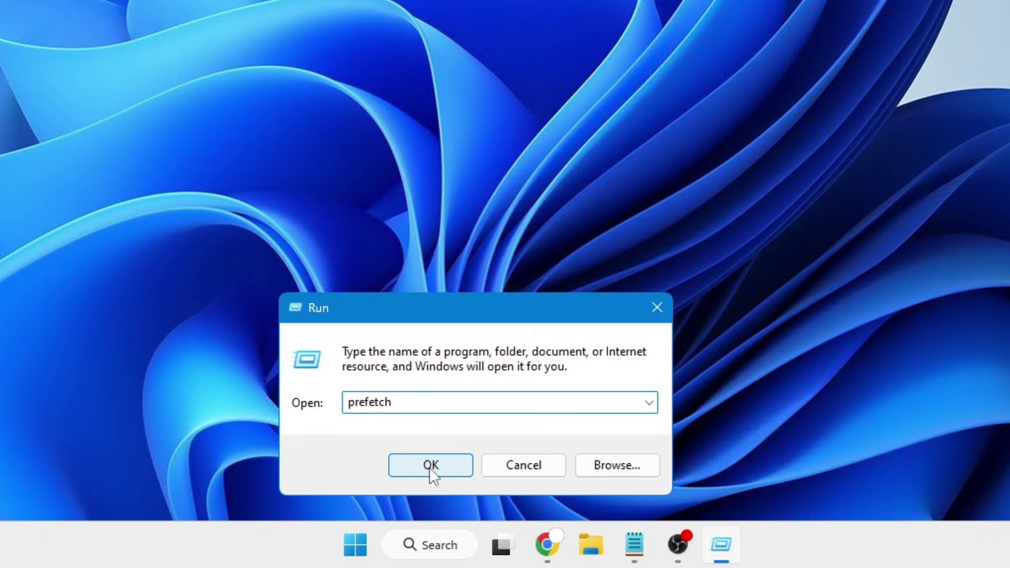
click(429, 467)
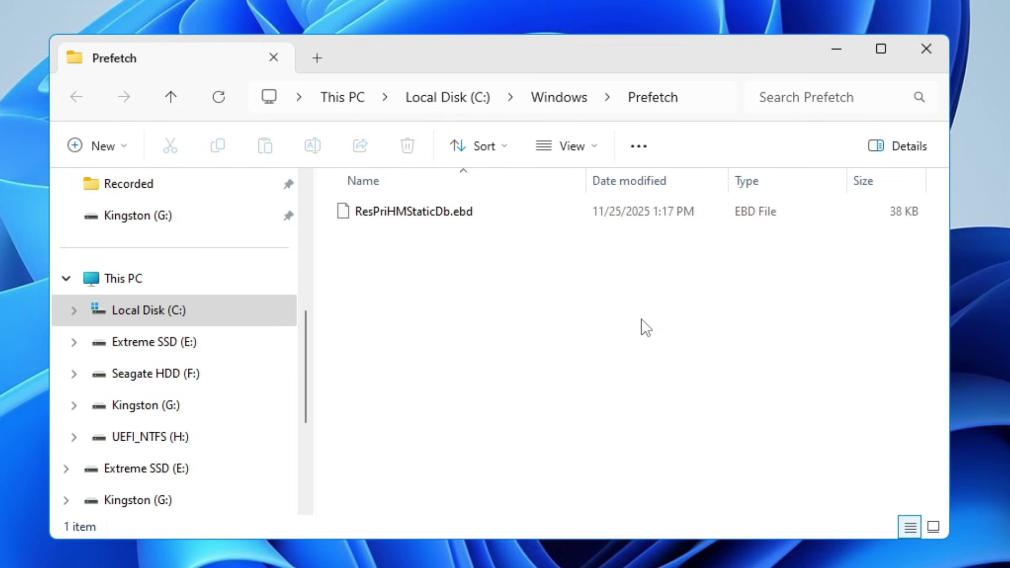
- Permanently delete ResPriHMStaticDb.ebd, the only file in Prefetch
key(ctrl+a)
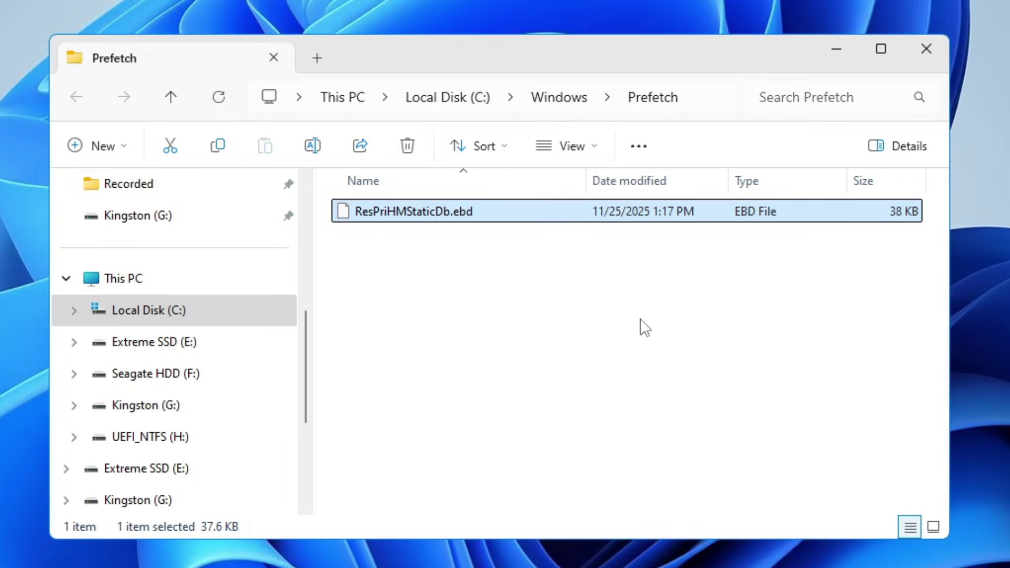
key(shift+Delete)
key(Return)
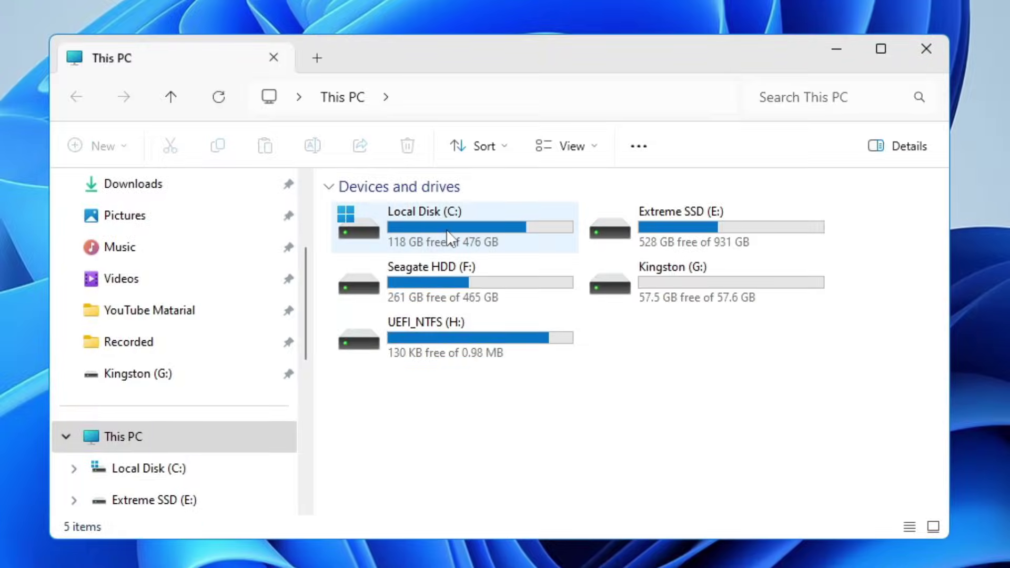
- Navigate to C:\Windows\SoftwareDistribution\Download
double_click(446, 229)
scroll(446, 236, down, 2)
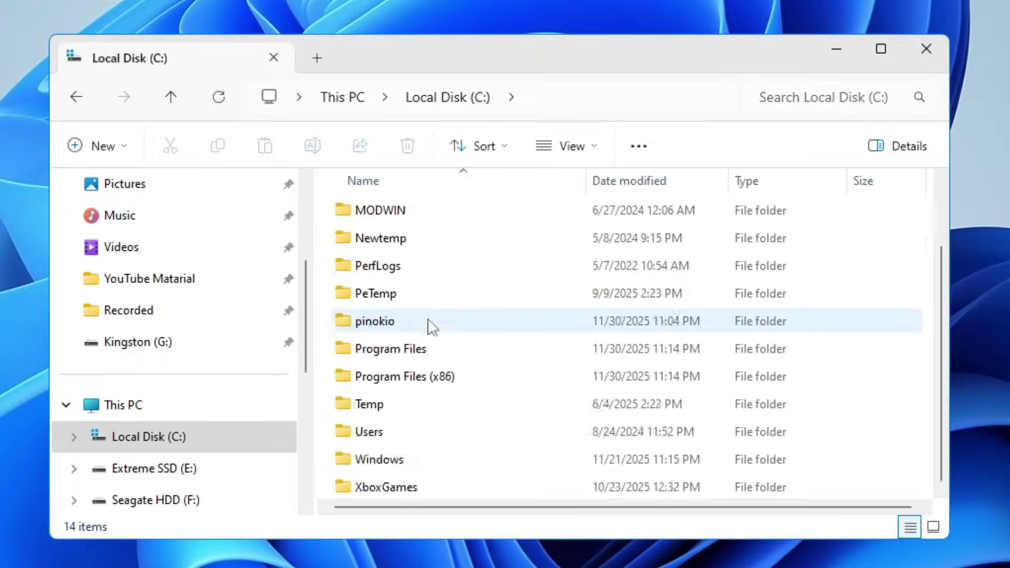
double_click(408, 460)
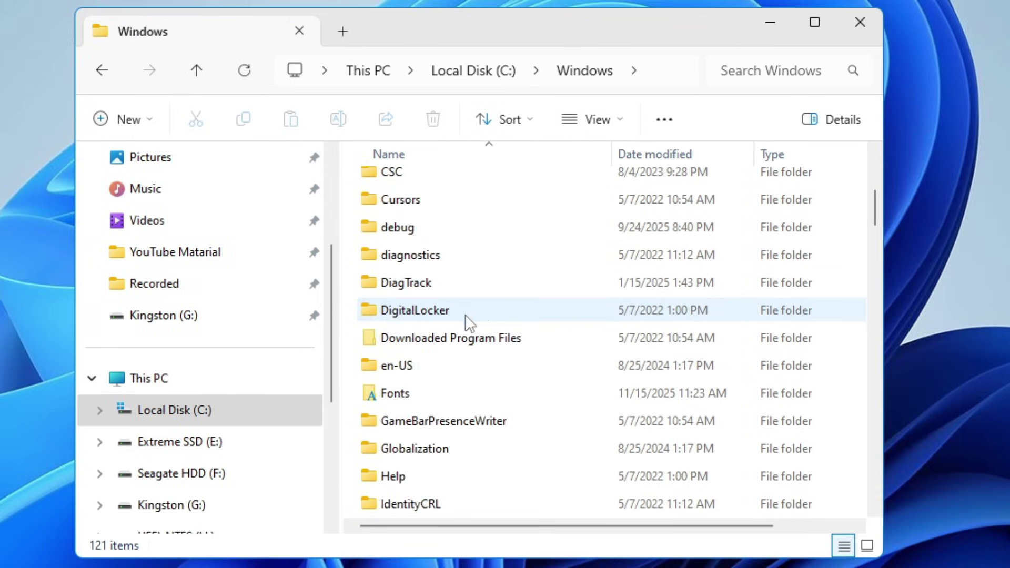
scroll(464, 315, down, 4)
click(448, 362)
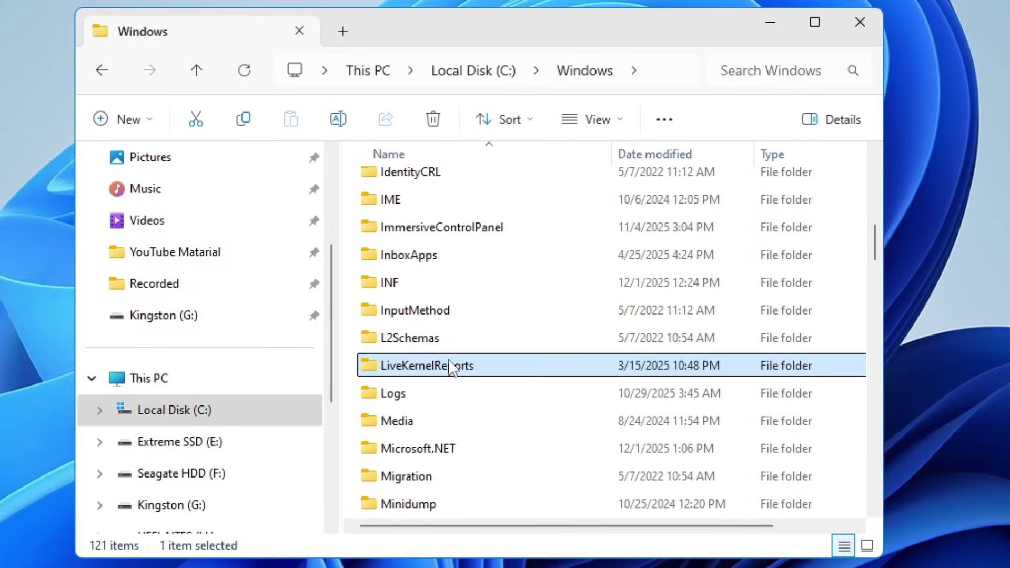
key(s)
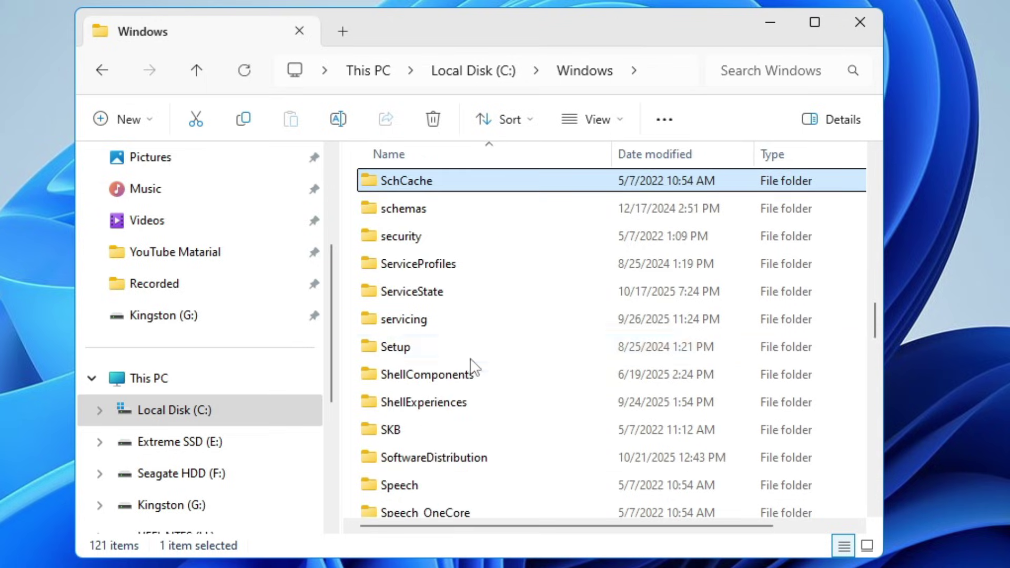
scroll(466, 368, down, 2)
click(466, 315)
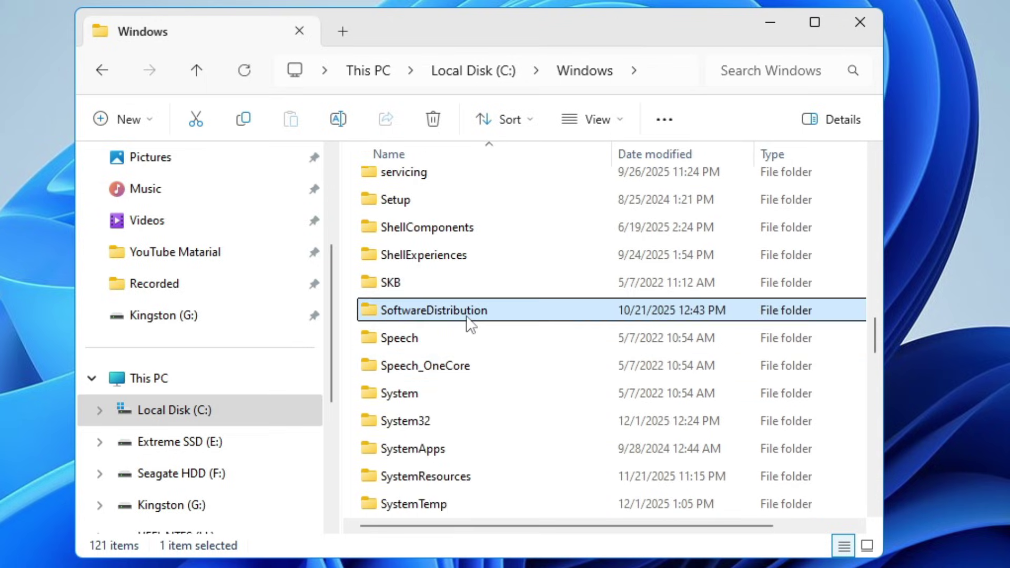
double_click(430, 315)
click(420, 218)
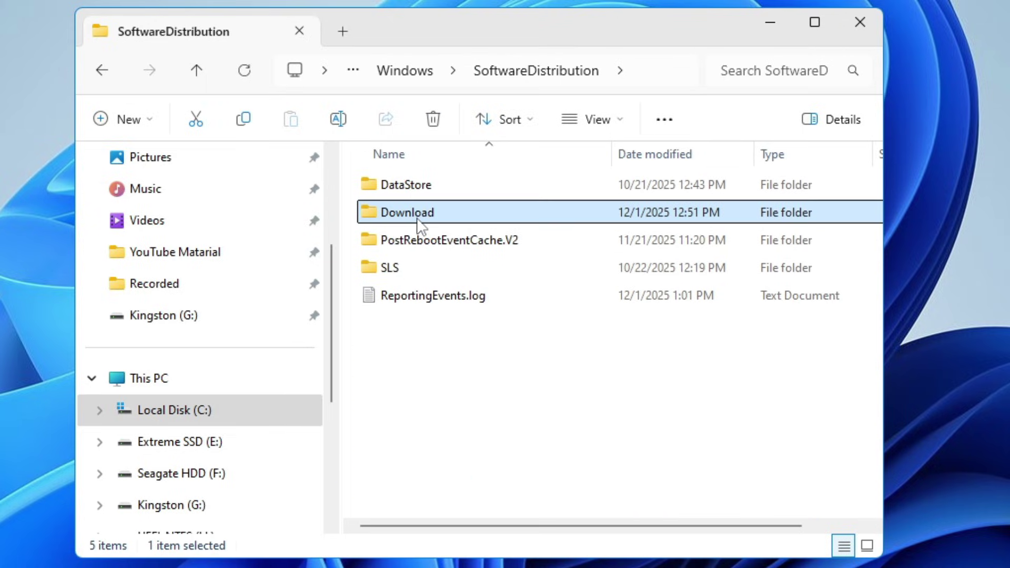
double_click(419, 218)
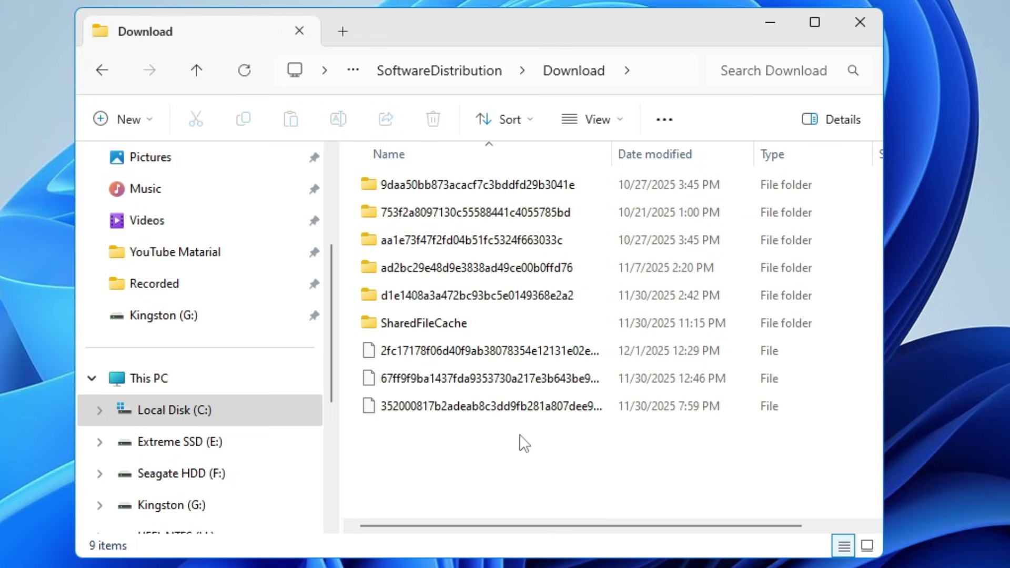
- Delete all 9 items in the Download folder, granting administrator permission for all
click(423, 322)
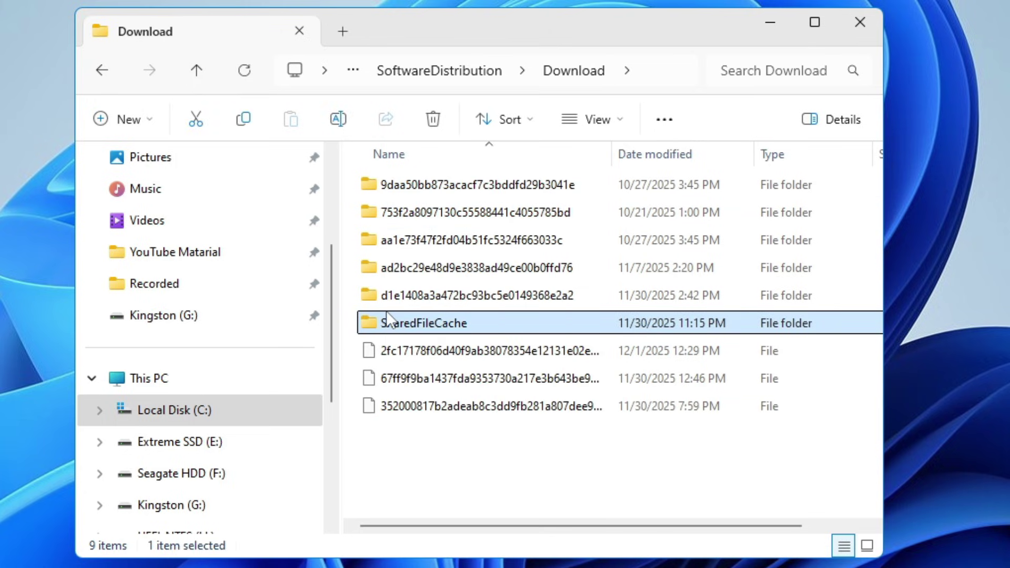
key(ctrl+a)
key(Delete)
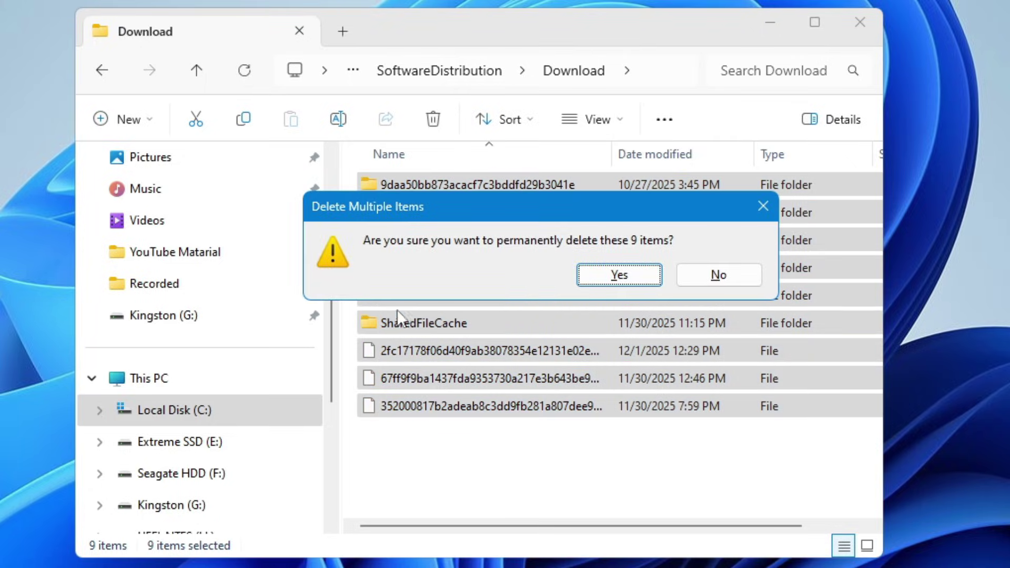
click(610, 274)
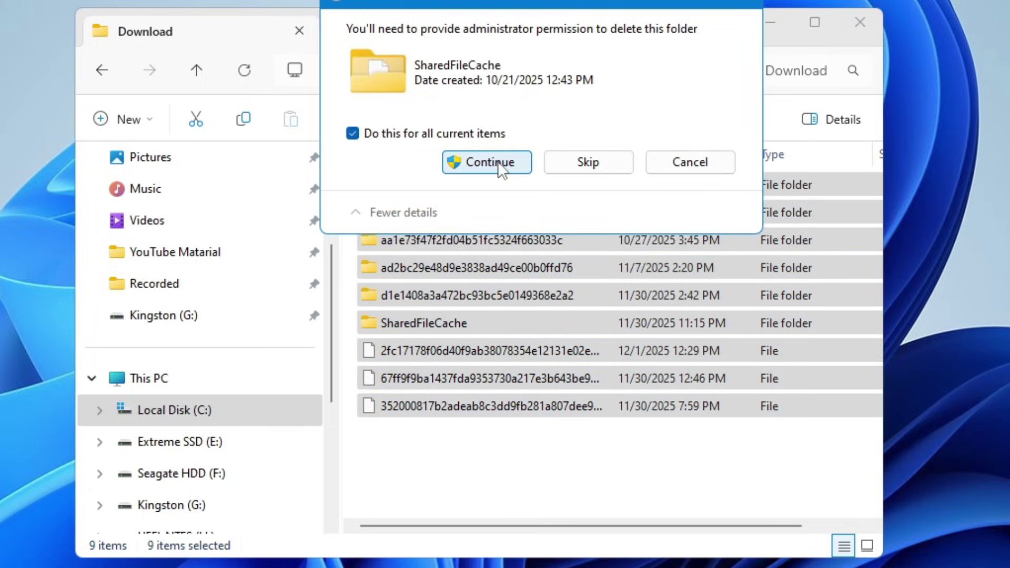
click(501, 167)
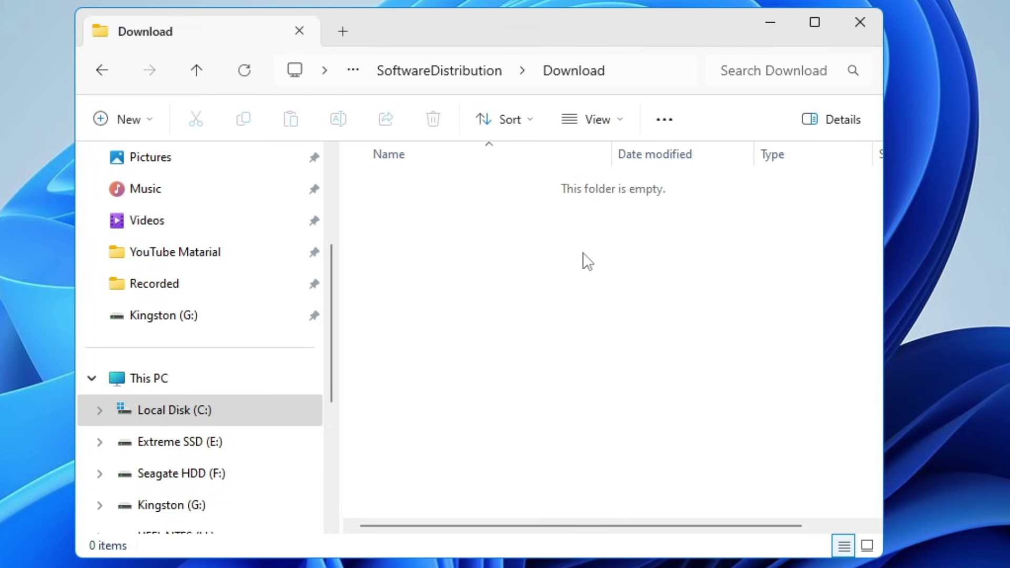
- In Folder Options, enable recently used and Office.com files, clear Explorer history, and close it
click(663, 119)
click(601, 339)
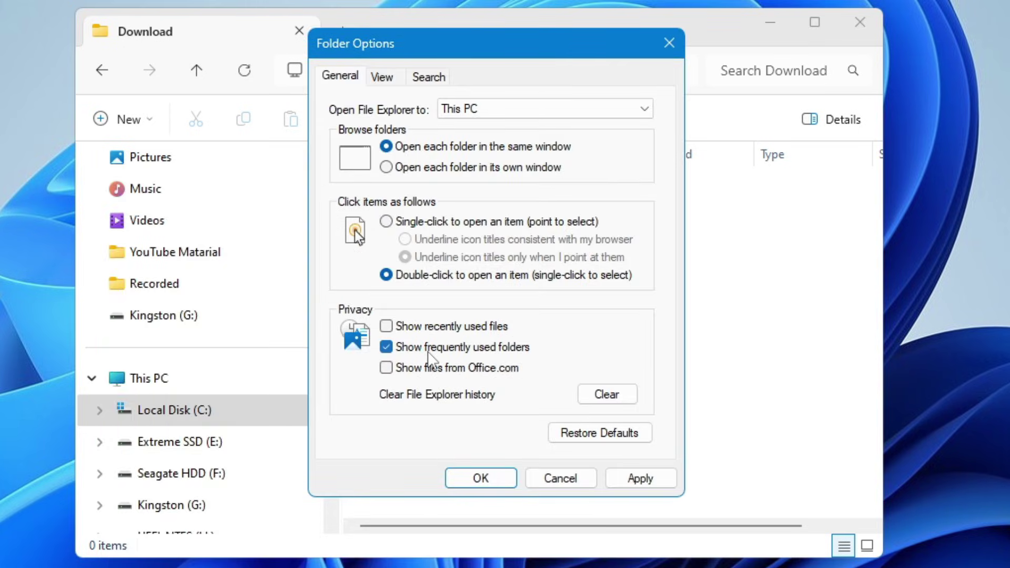
click(436, 369)
click(386, 326)
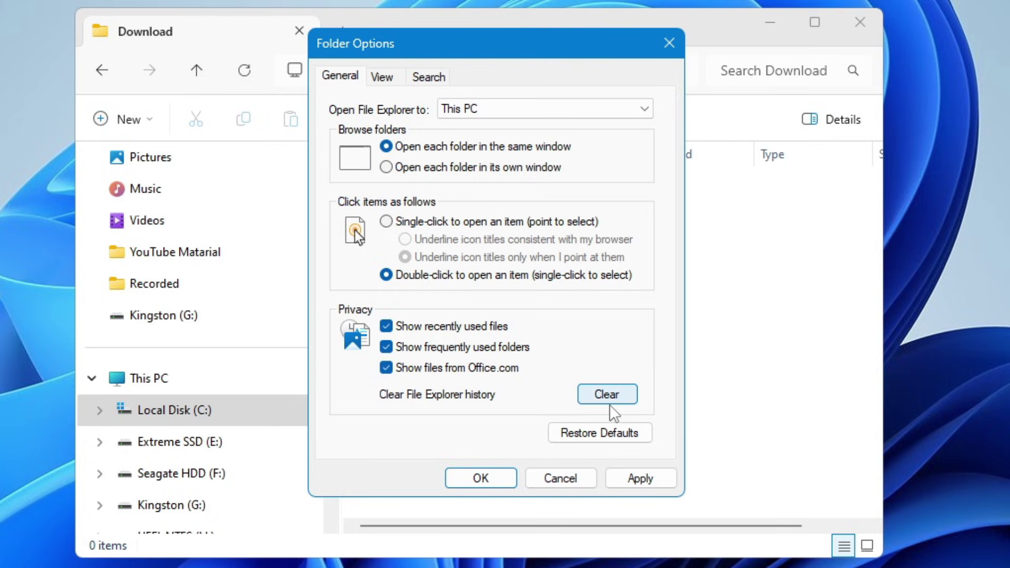
click(667, 44)
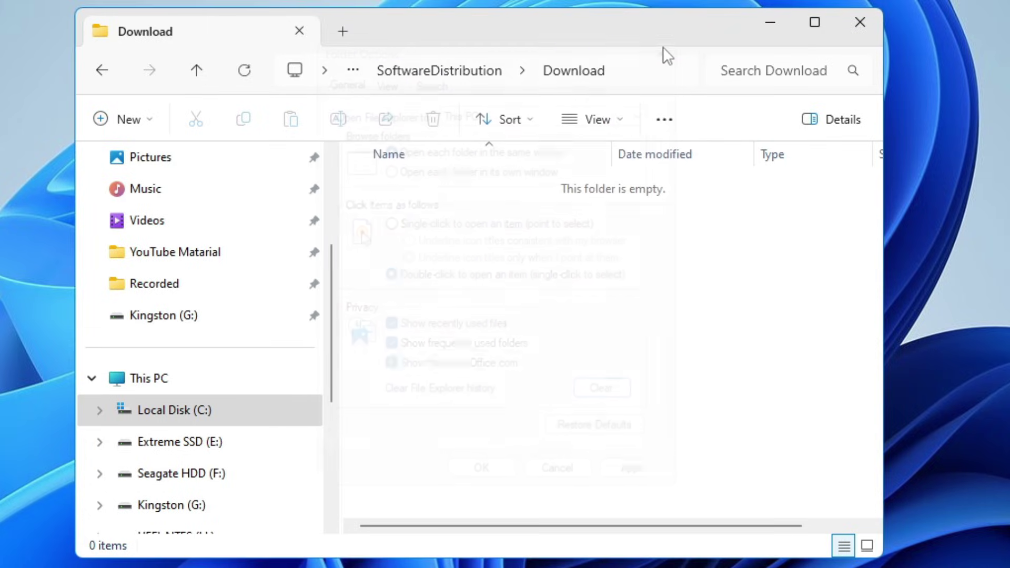
- Close Explorer, launch Disk Cleanup via search, and scan drive C:
click(875, 28)
click(465, 552)
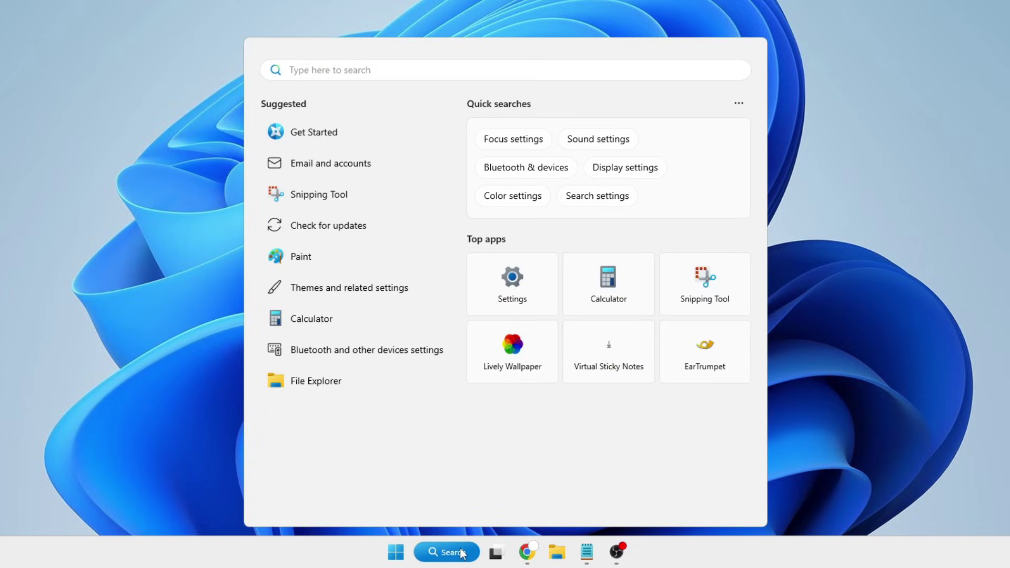
text(disk)
key(Return)
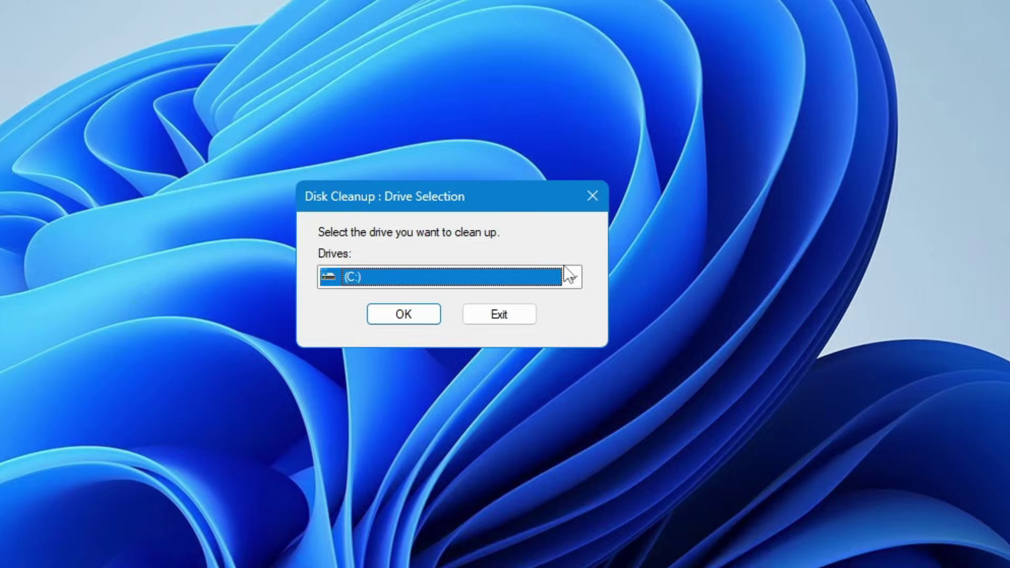
click(572, 276)
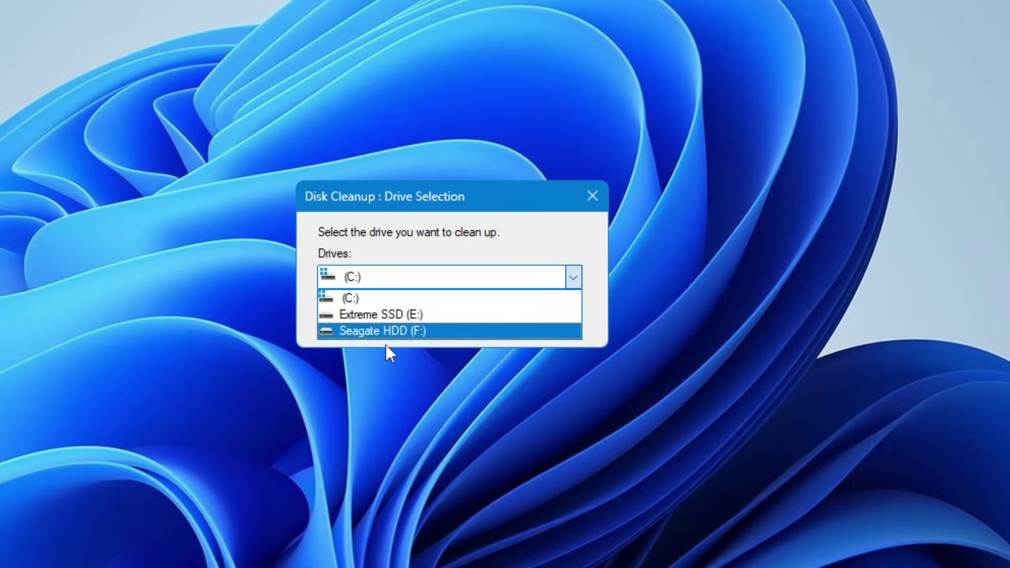
click(355, 297)
click(408, 310)
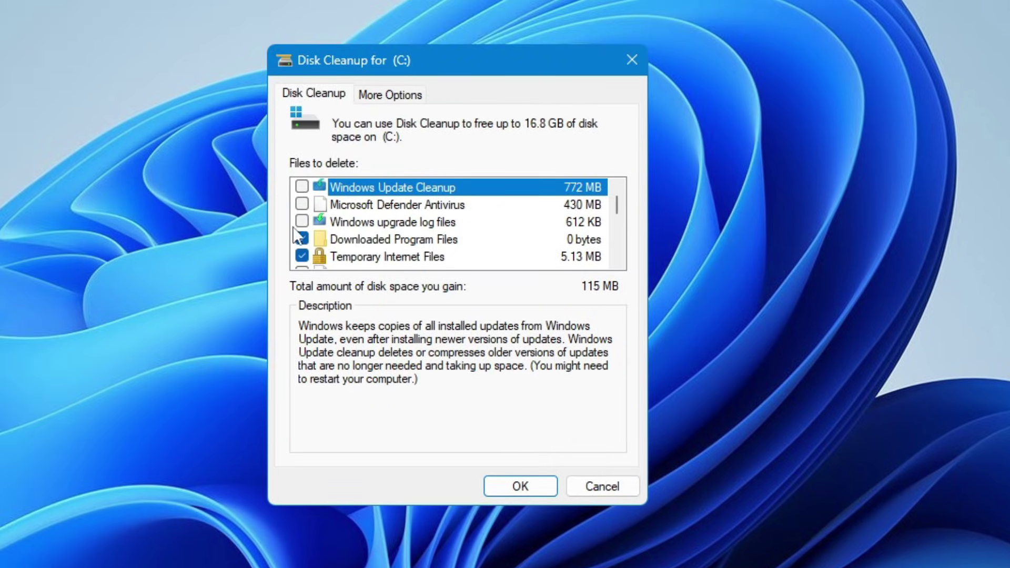
- Tick Windows Update Cleanup, Recycle Bin, Temporary files and System recovery log files
click(305, 186)
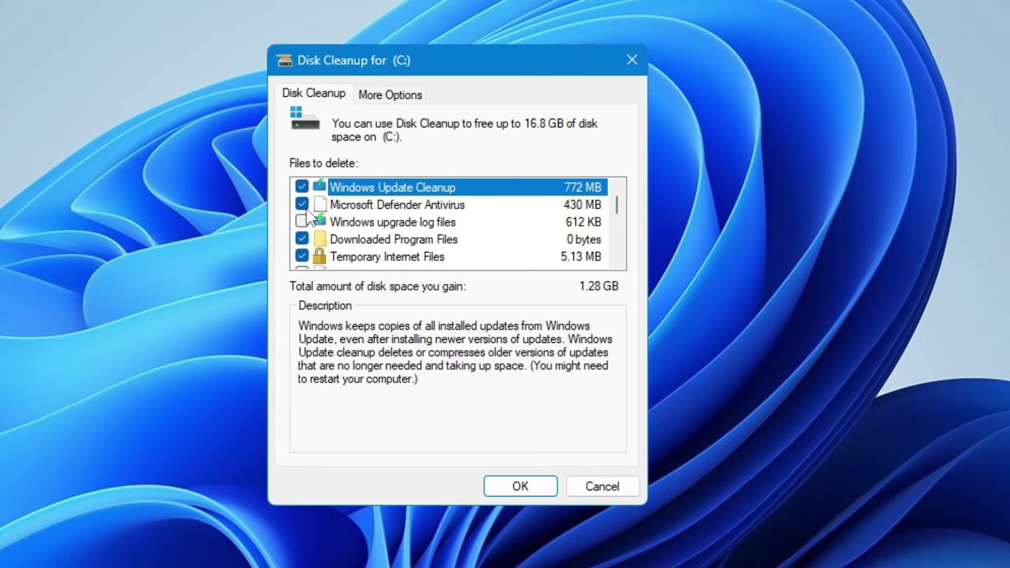
click(296, 226)
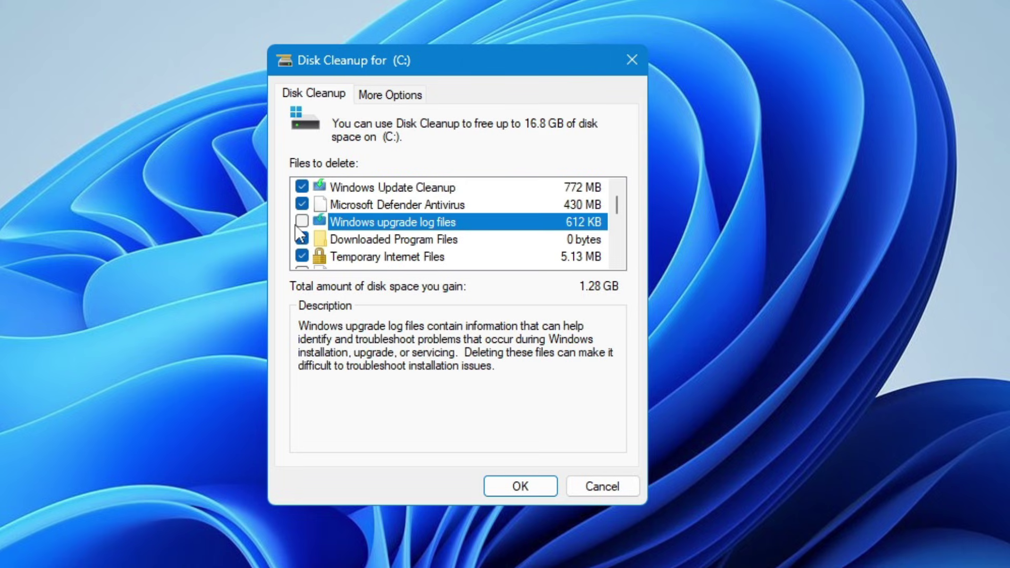
scroll(374, 236, down, 1)
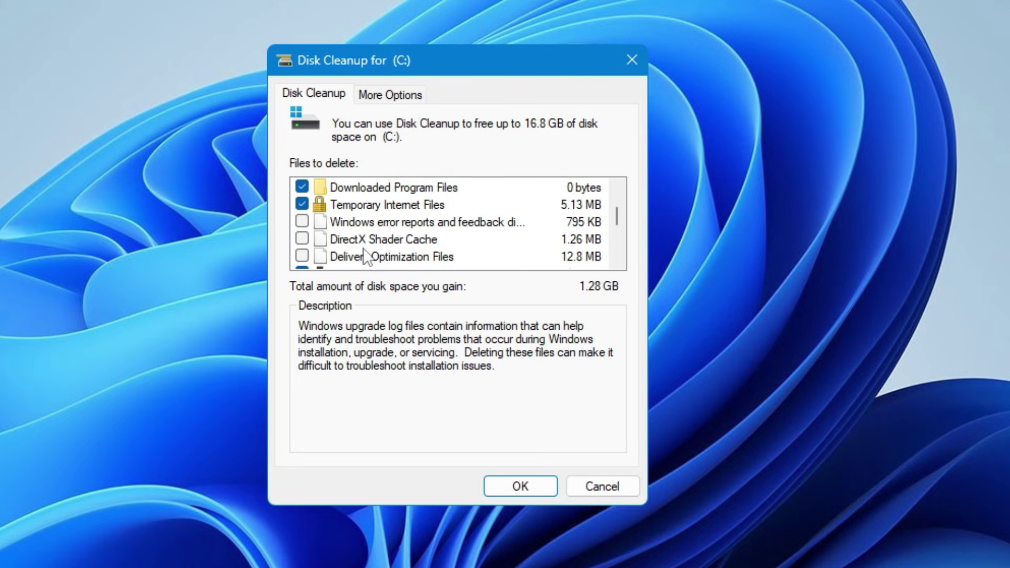
click(310, 243)
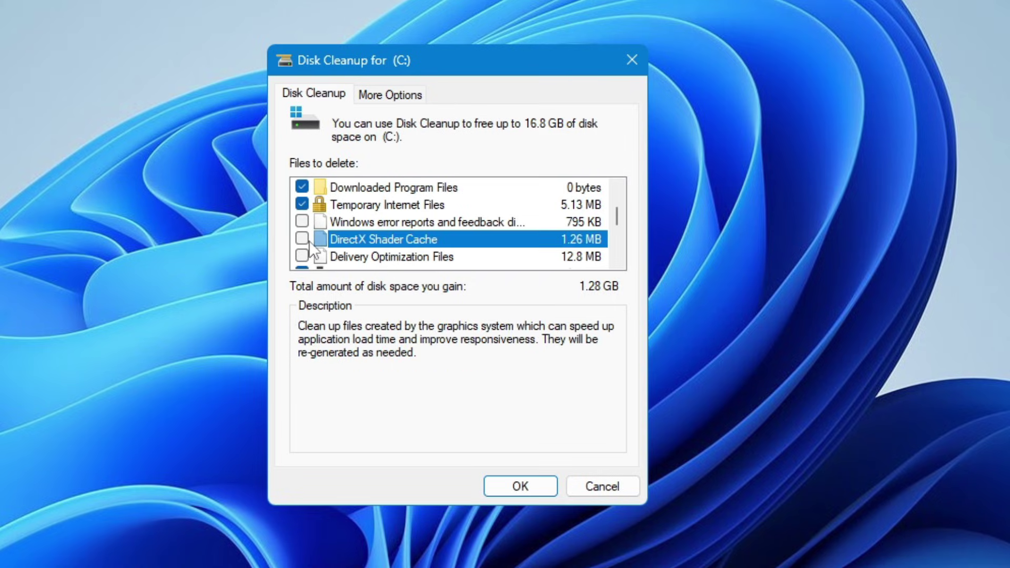
scroll(304, 219, down, 2)
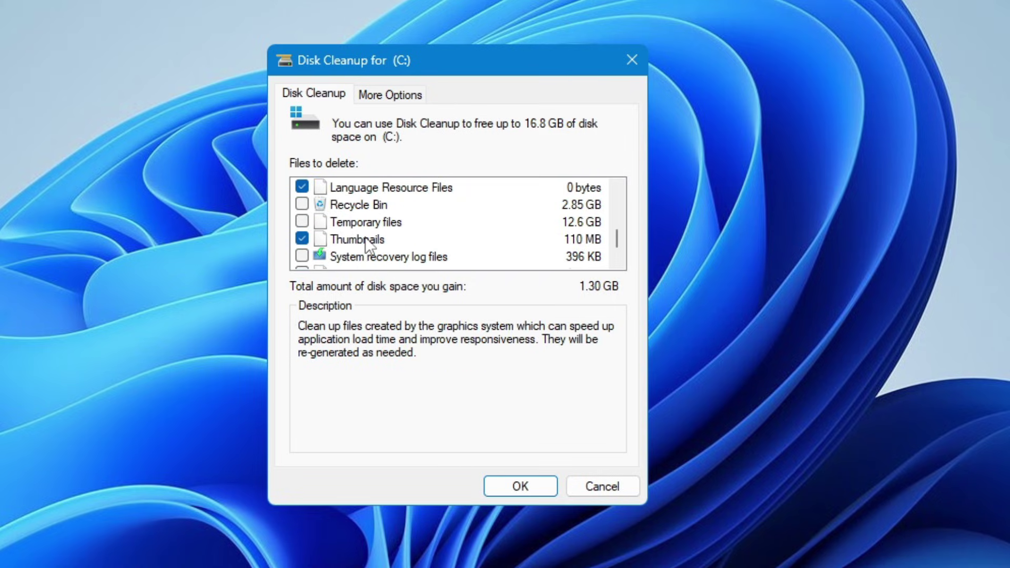
click(363, 208)
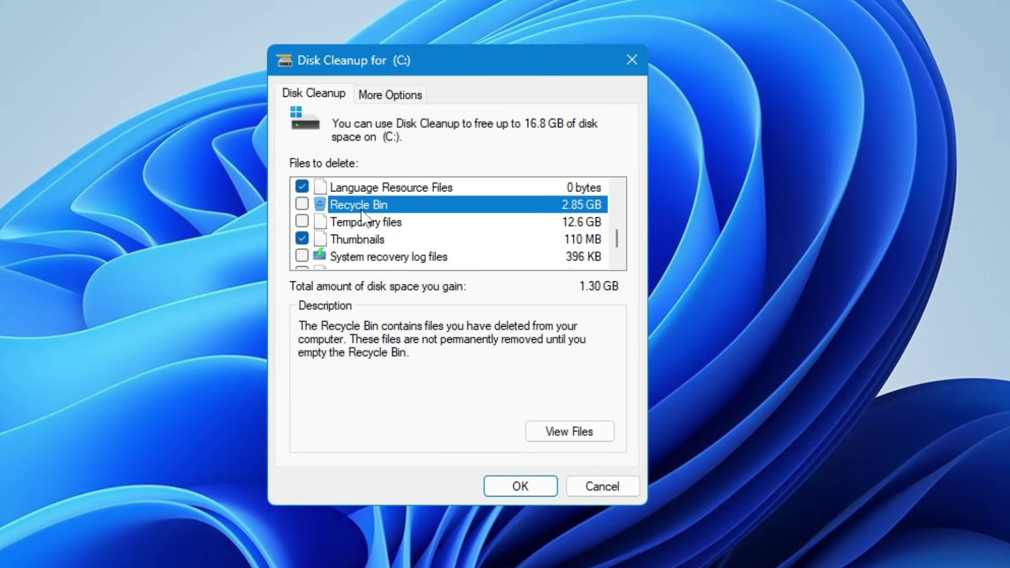
click(301, 205)
click(302, 222)
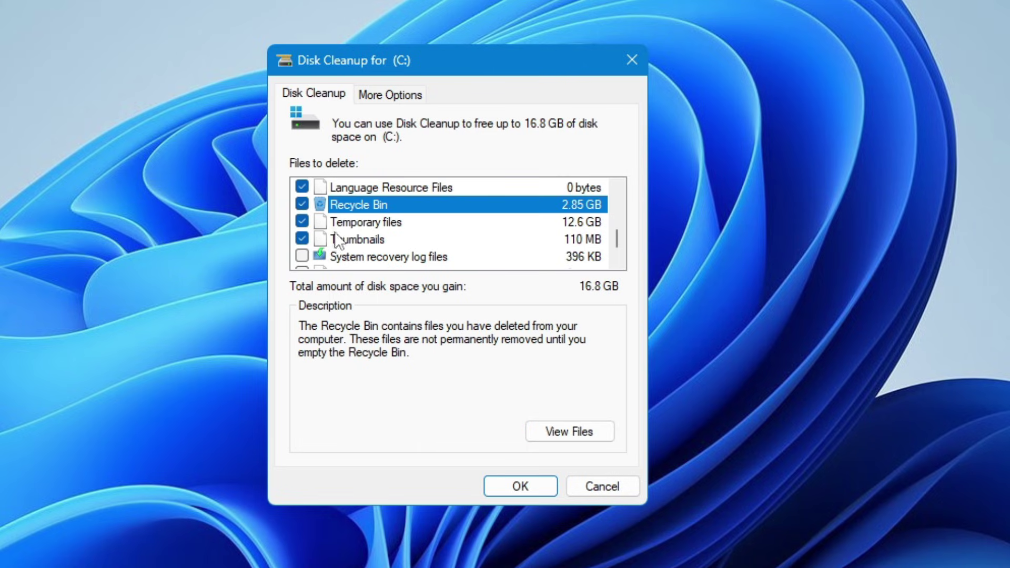
click(302, 256)
- Tick Windows upgrade log files, then permanently delete all checked categories (about 16.8 GB)
scroll(416, 256, down, 1)
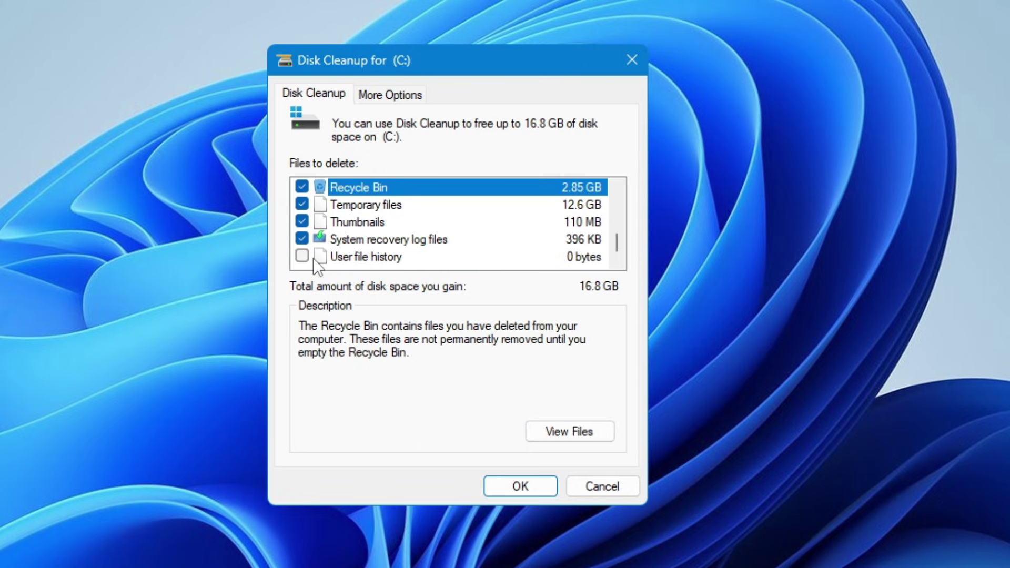
scroll(399, 243, up, 3)
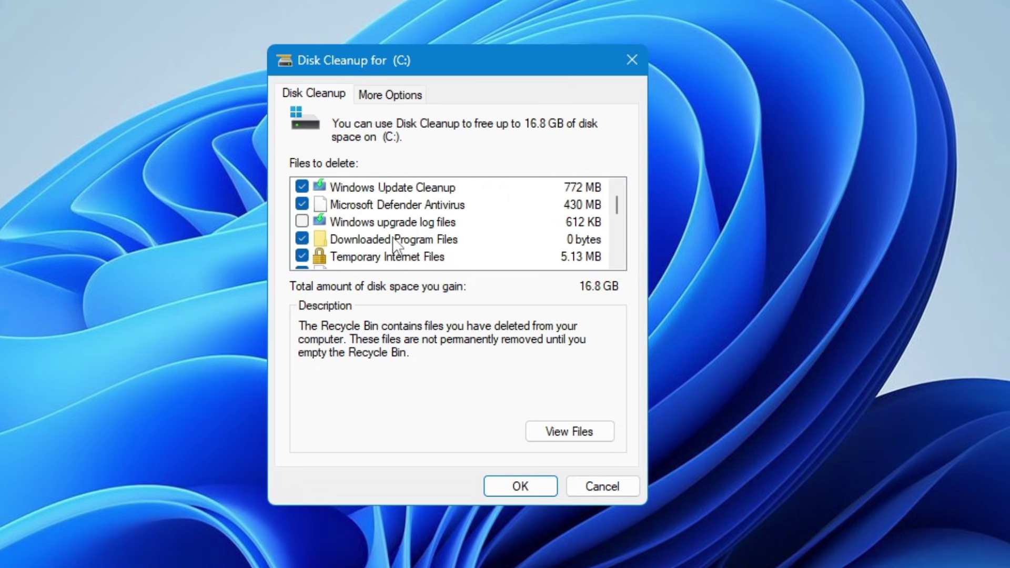
click(302, 221)
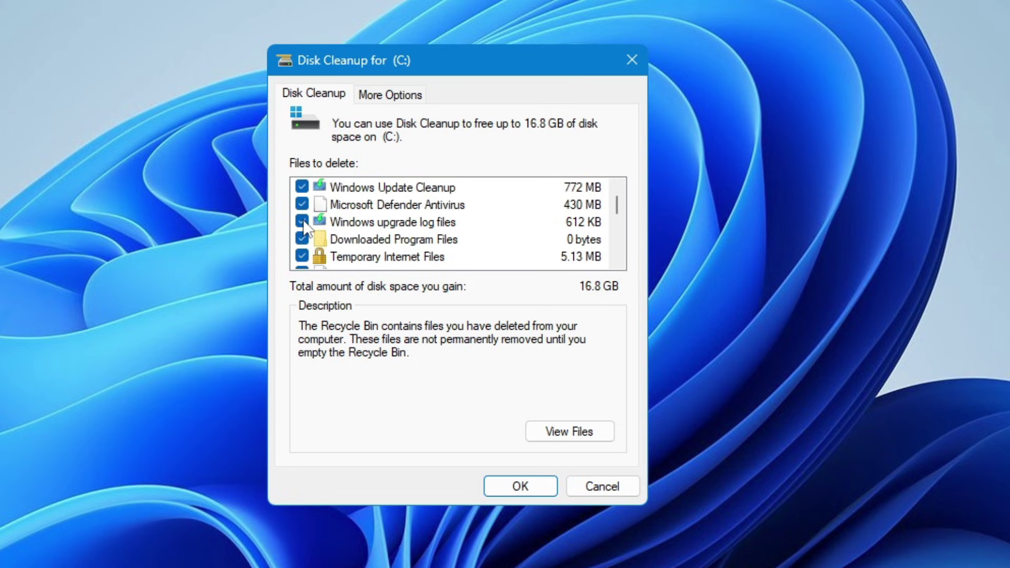
click(524, 483)
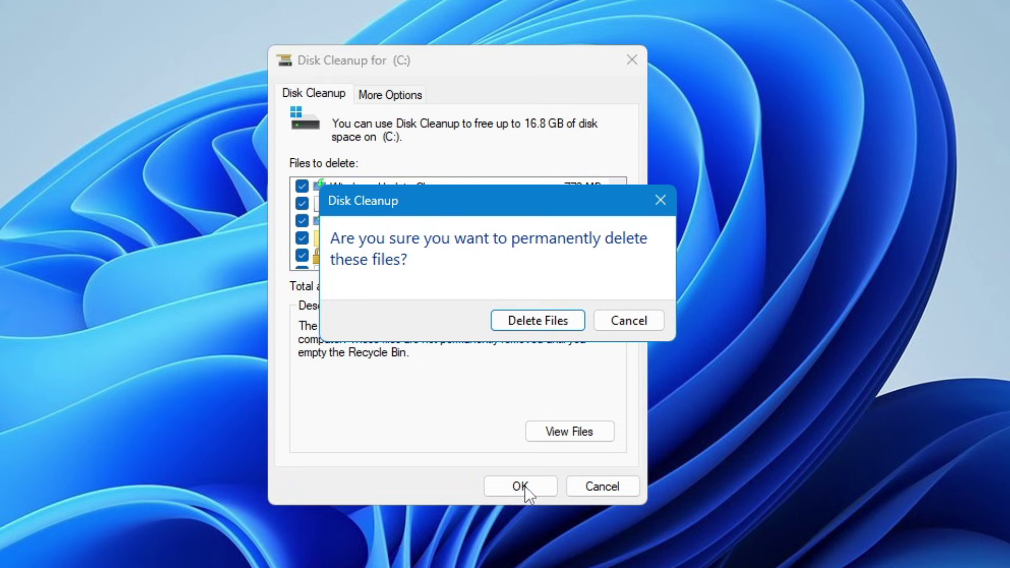
click(532, 323)
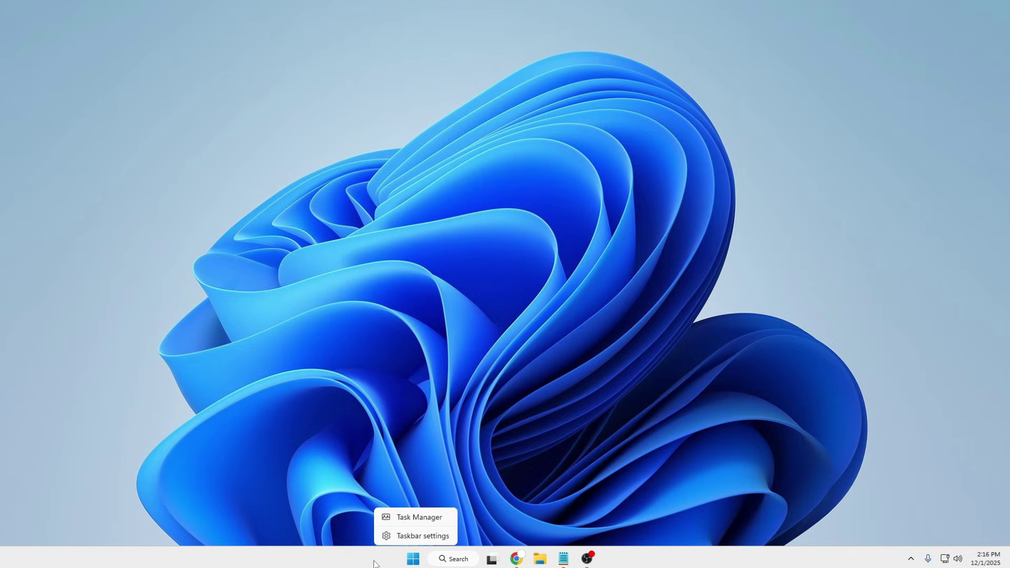
- Open Task Manager's Performance > Memory page to view cached memory usage
click(411, 519)
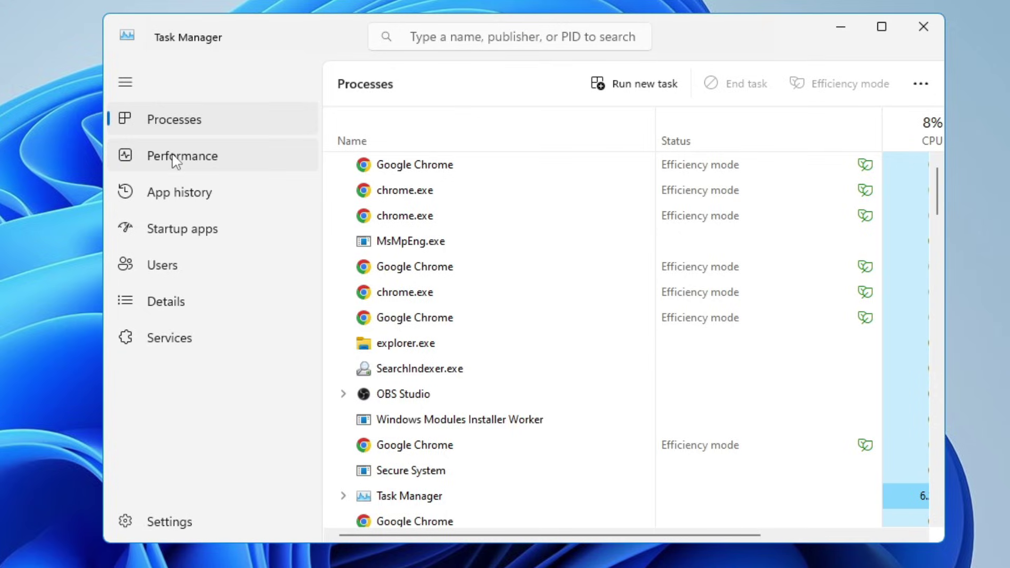
click(176, 160)
click(441, 209)
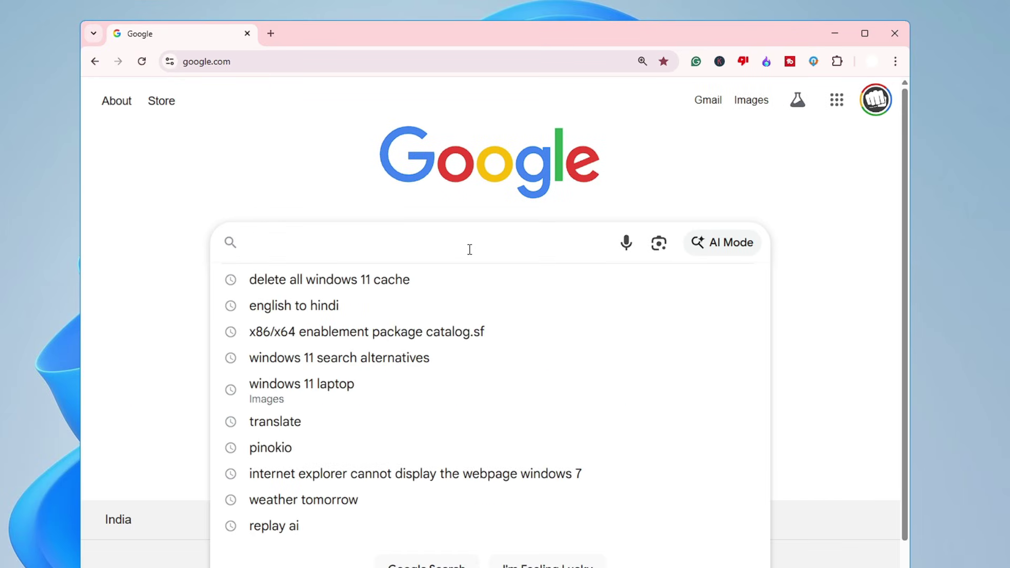
- Search Google for 'rammap', download RAMMap from its Sysinternals page, and show it in its folder
text(rammap)
key(Return)
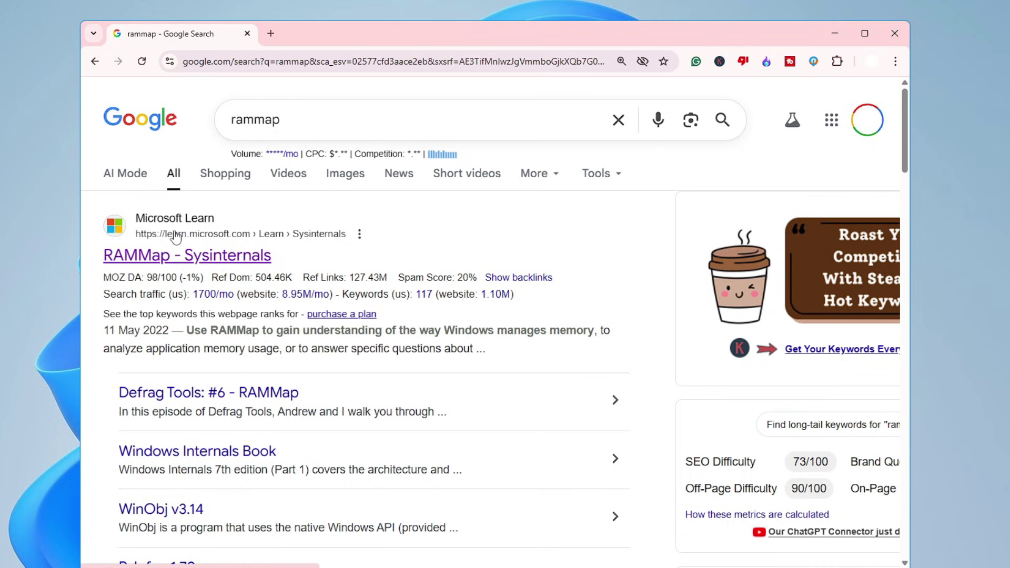
click(232, 256)
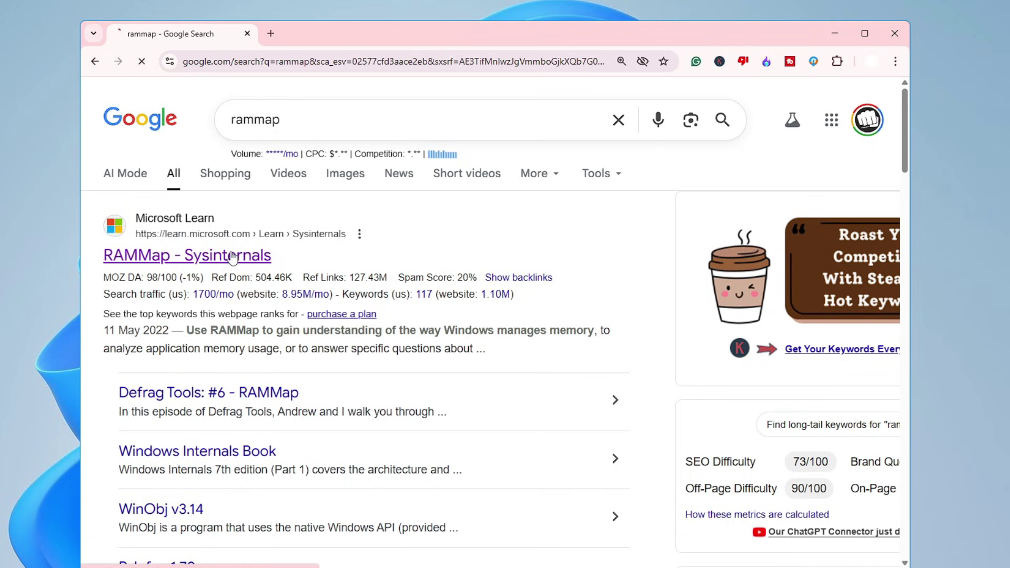
click(380, 330)
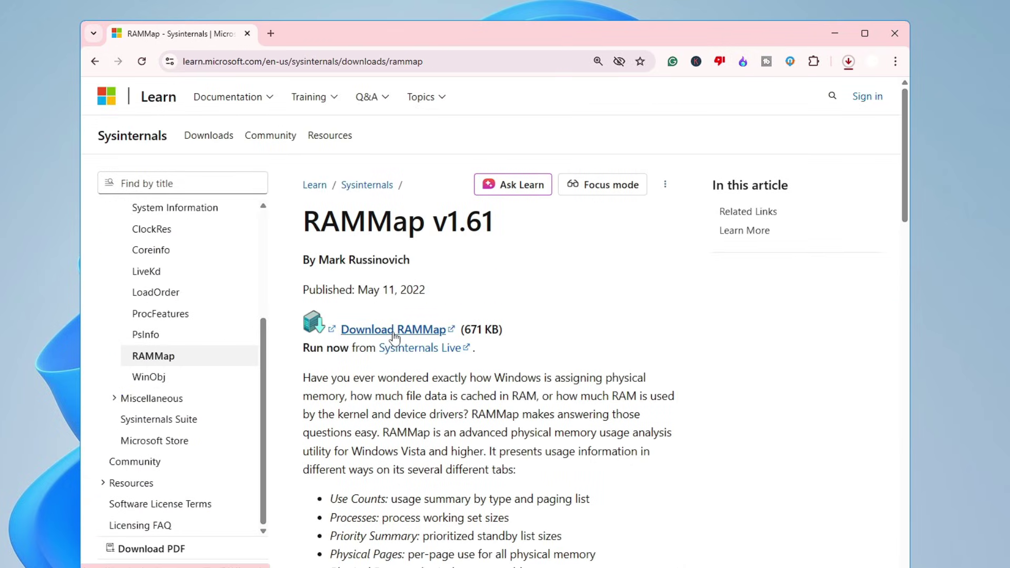
click(814, 93)
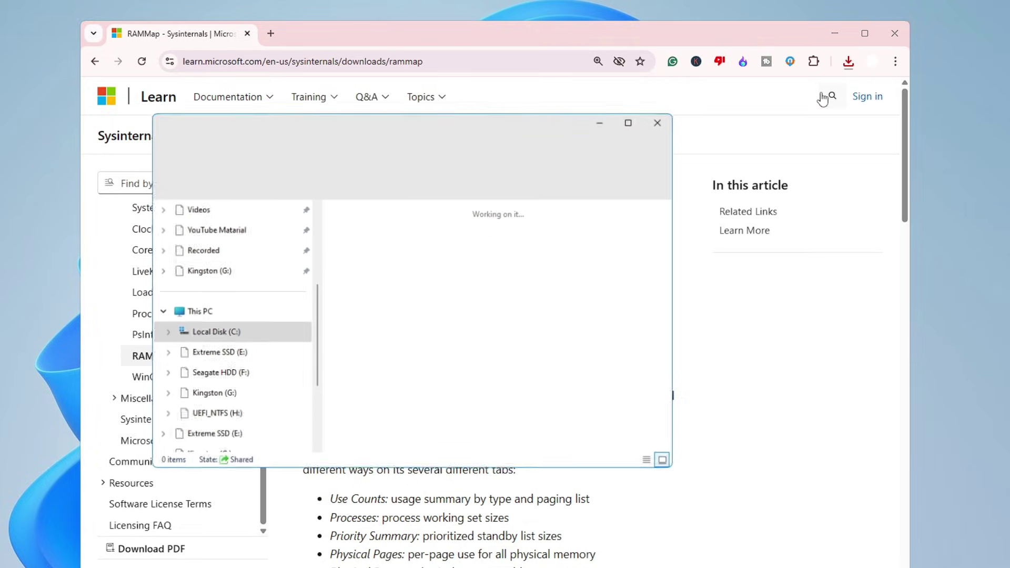
- Extract the RAMMap zip and launch RAMMap64.exe as administrator
right_click(368, 258)
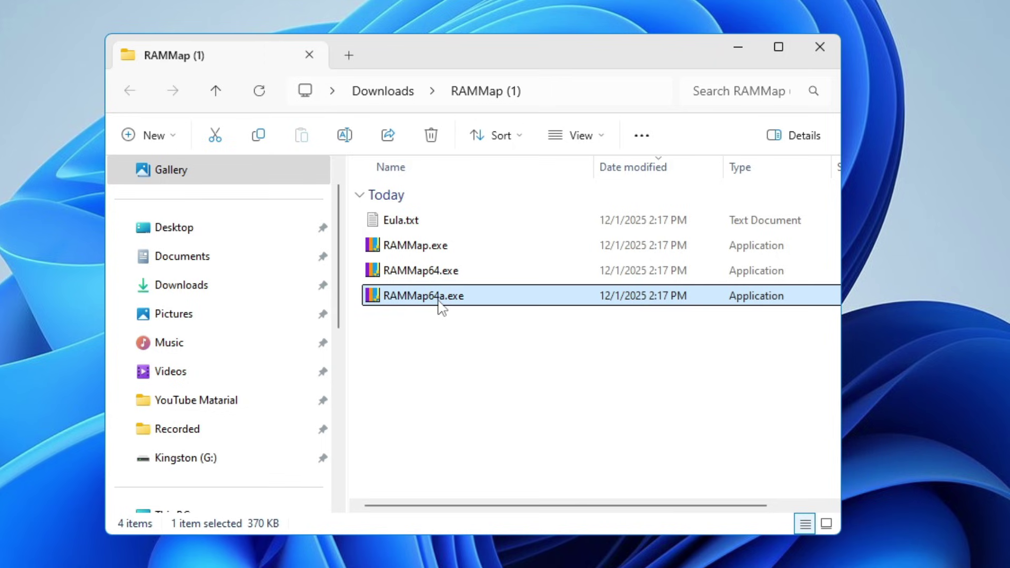
click(426, 272)
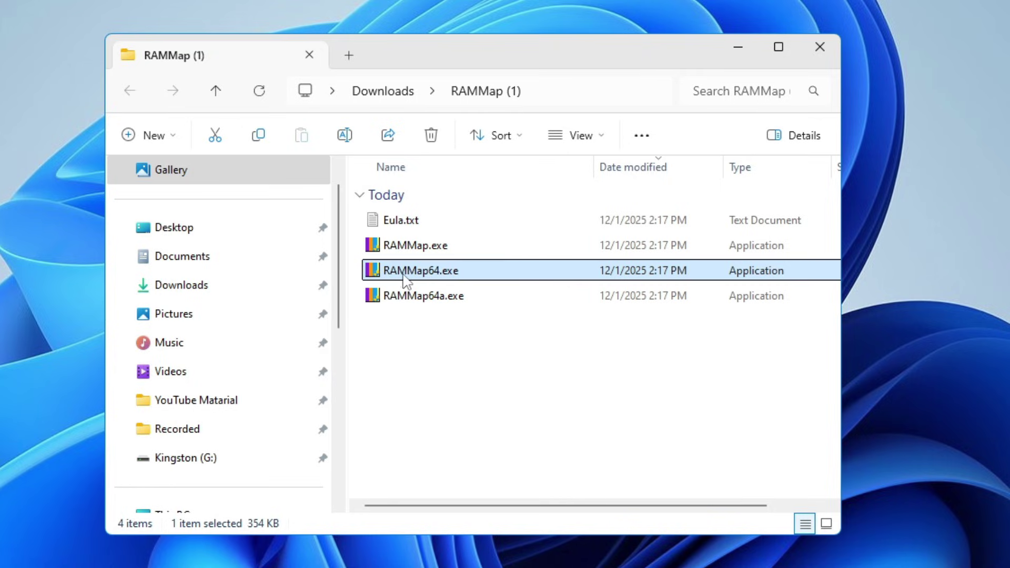
right_click(446, 271)
click(475, 4)
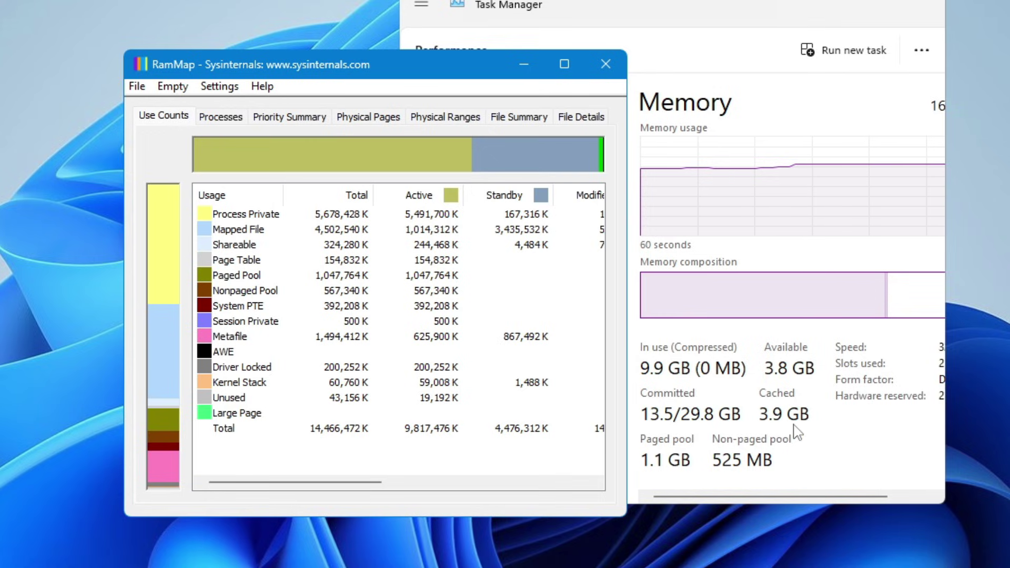
- Empty RAMMap's standby list so cached memory drops below 300 MB, then close Task Manager
click(177, 90)
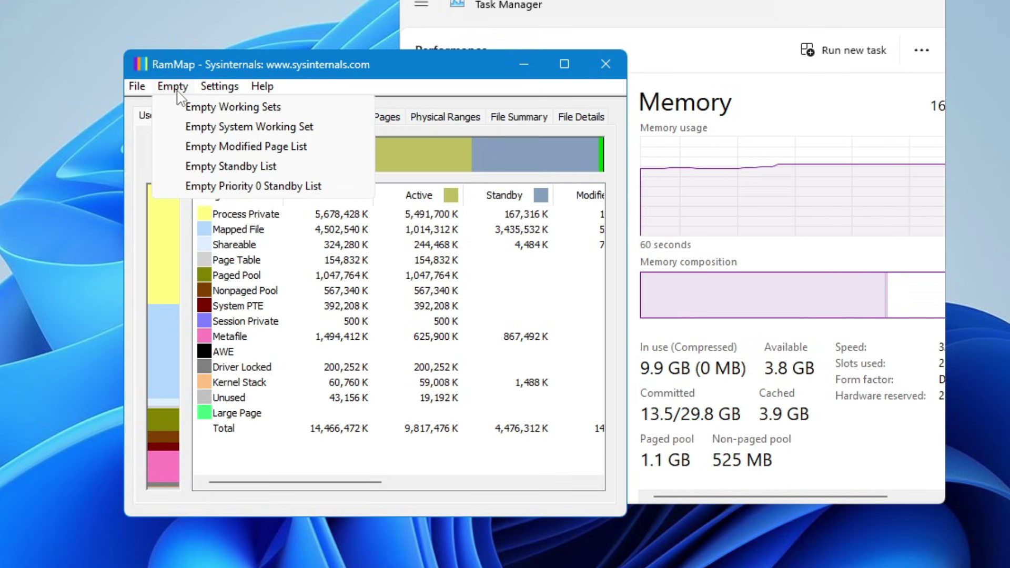
click(221, 166)
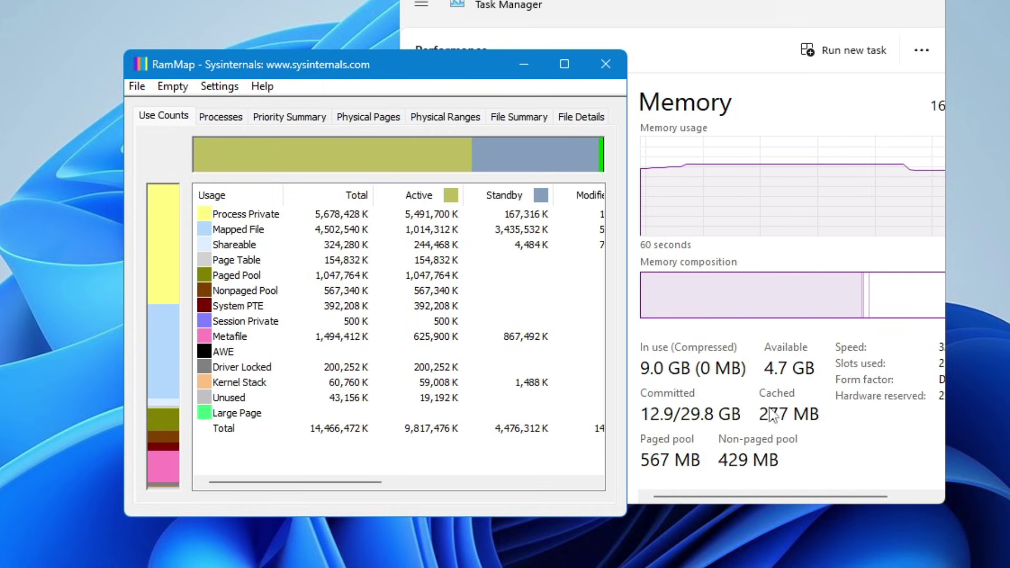
click(932, 5)
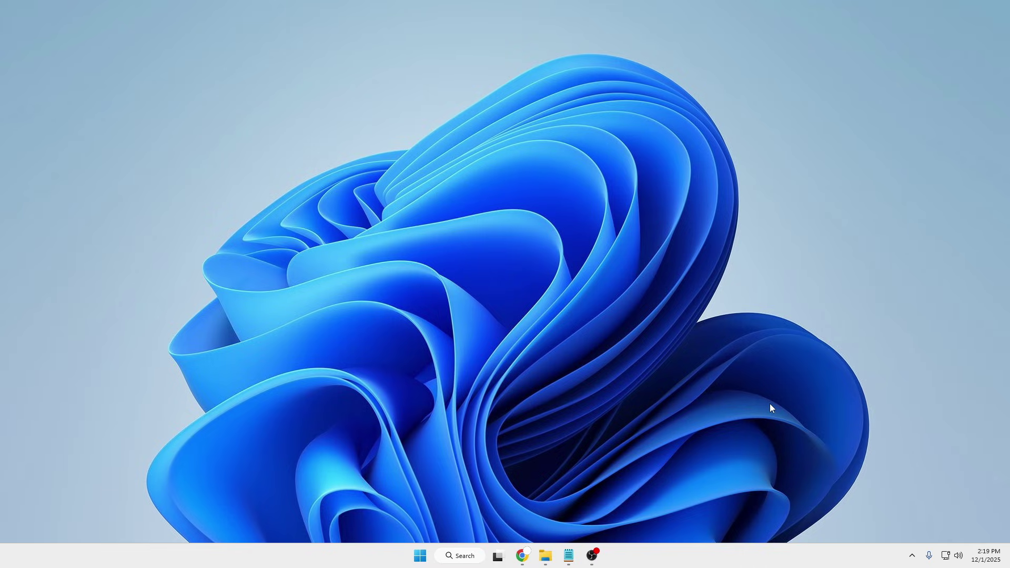
- Flush DNS with ipconfig /flushdns in an administrator Command Prompt, then enter WSReset.exe for the Store cache
click(462, 560)
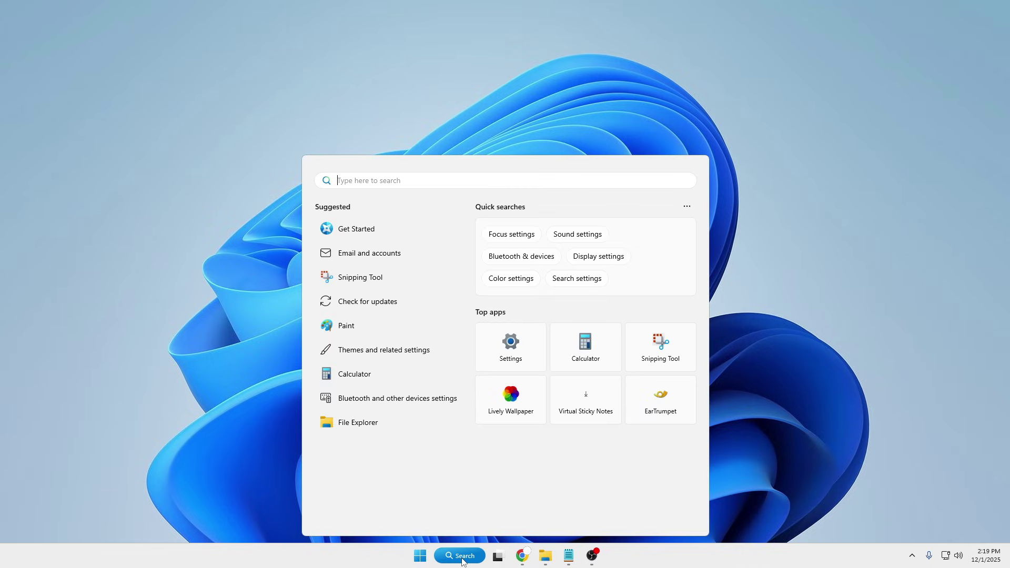
text(cmd)
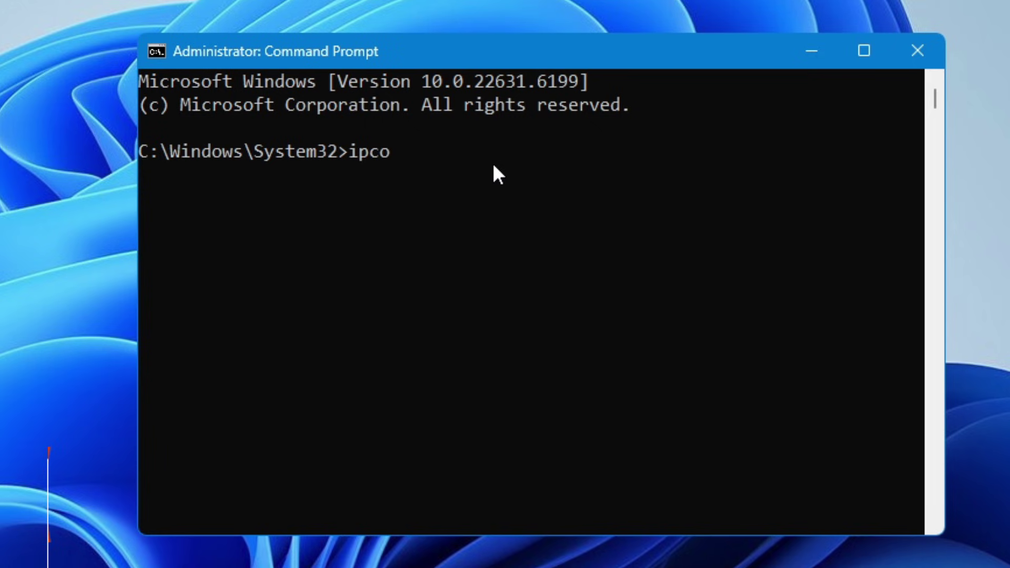
text(nfig )
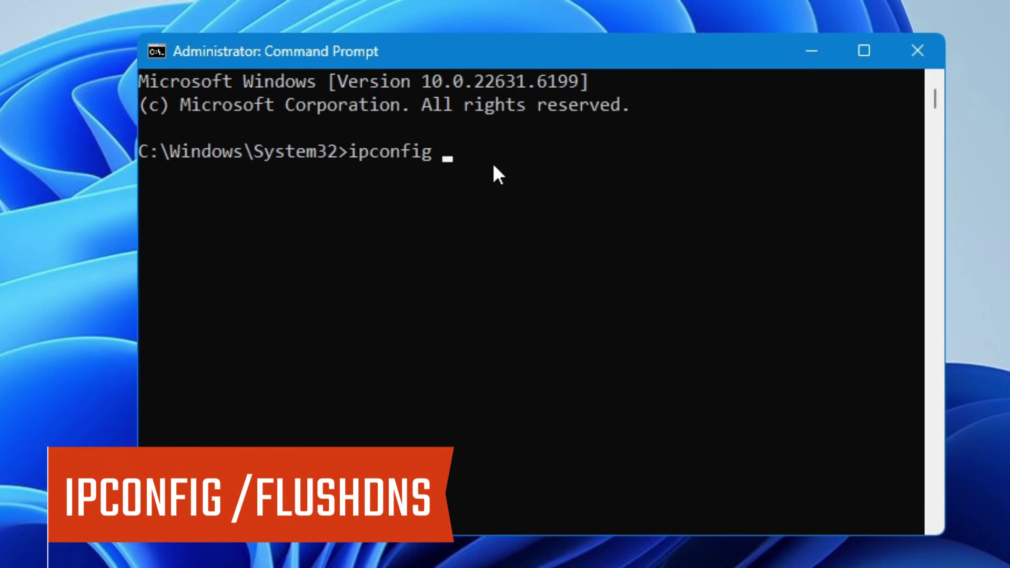
text(/flushdns)
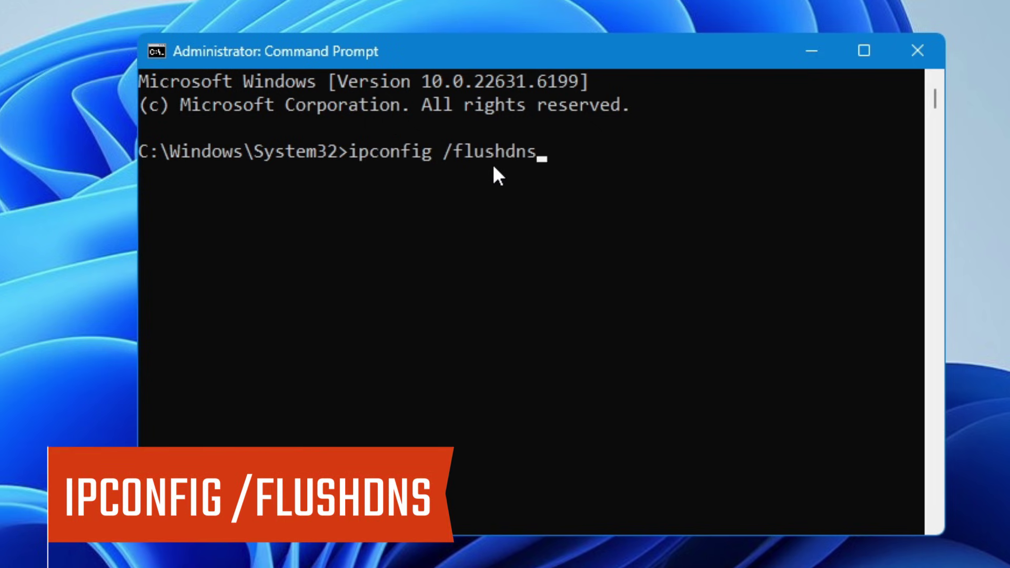
key(Return)
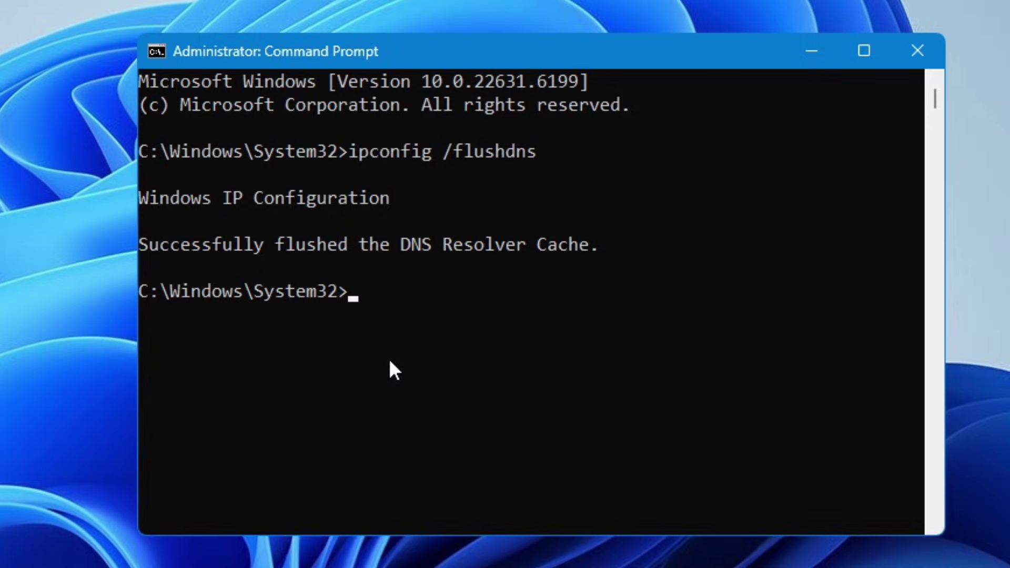
text(MS)
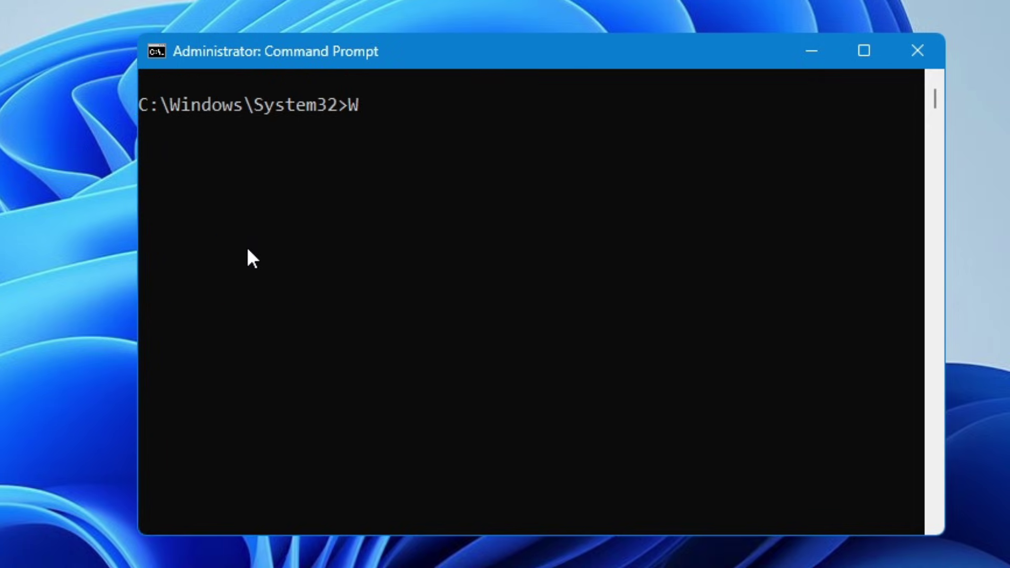
text(S)
text(Reset.exe)
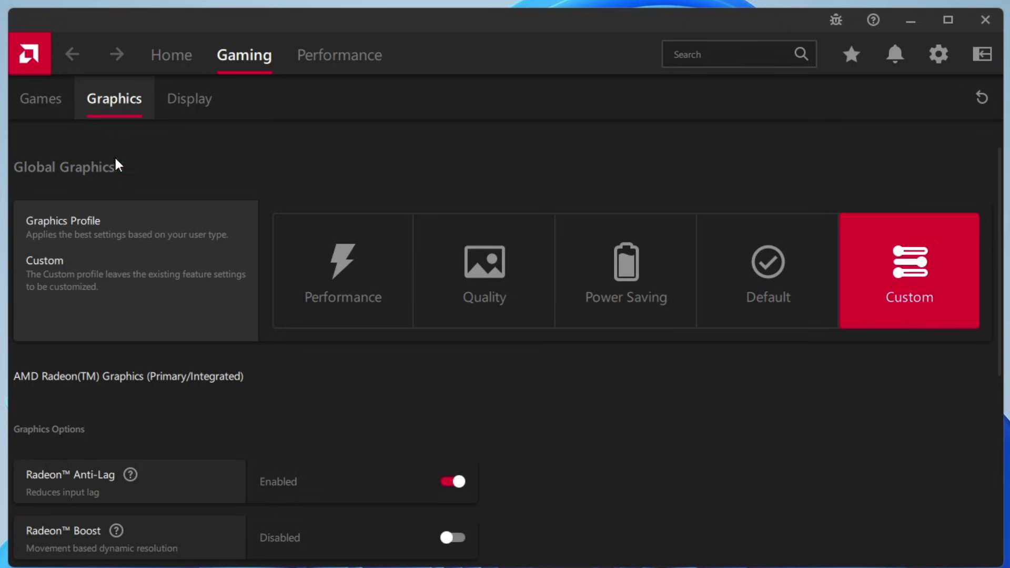
- Expand Advanced in AMD graphics settings and perform Reset Shader Cache, confirming with OK
scroll(150, 365, down, 5)
click(78, 504)
scroll(92, 500, down, 10)
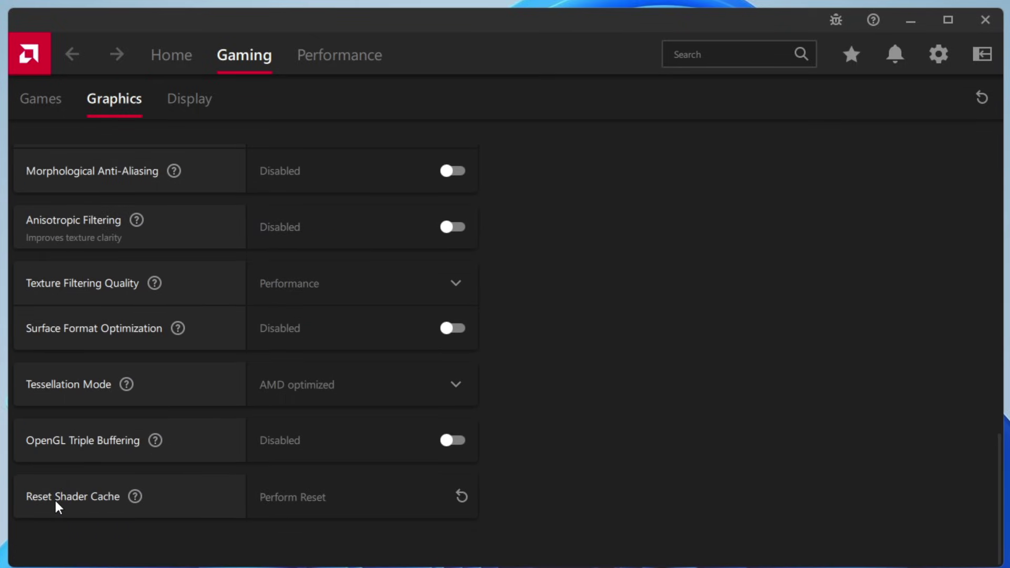
click(461, 499)
click(622, 390)
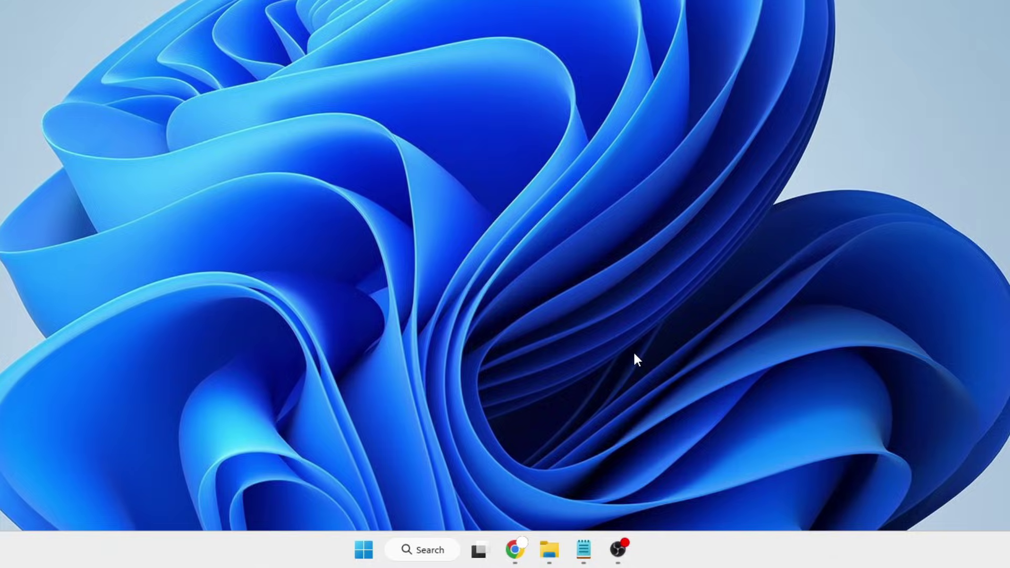
- Open the %localappdata% folder through the Run dialog
right_click(363, 550)
click(333, 456)
drag(32, 368, 435, 368)
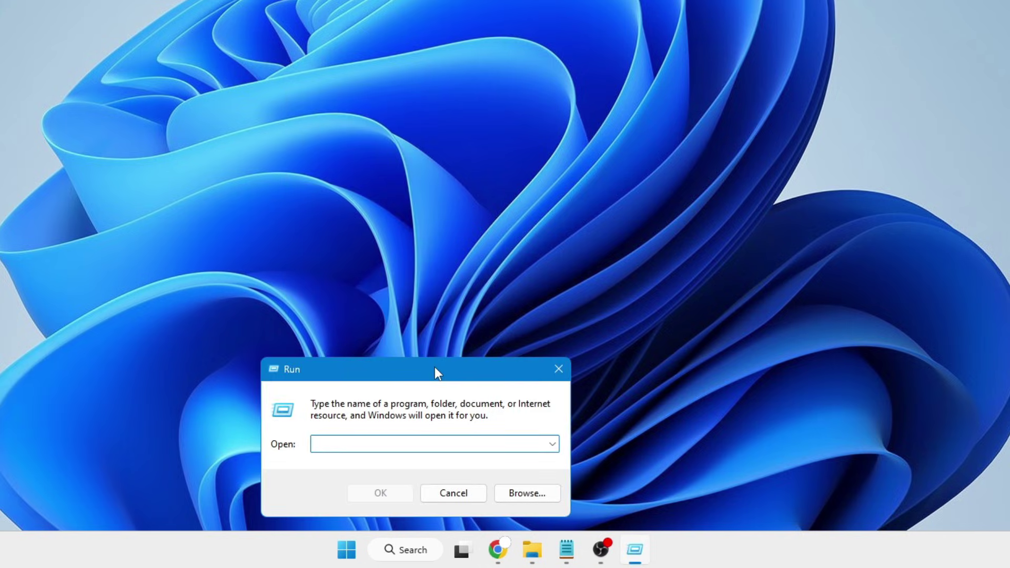
text(%localappdata%)
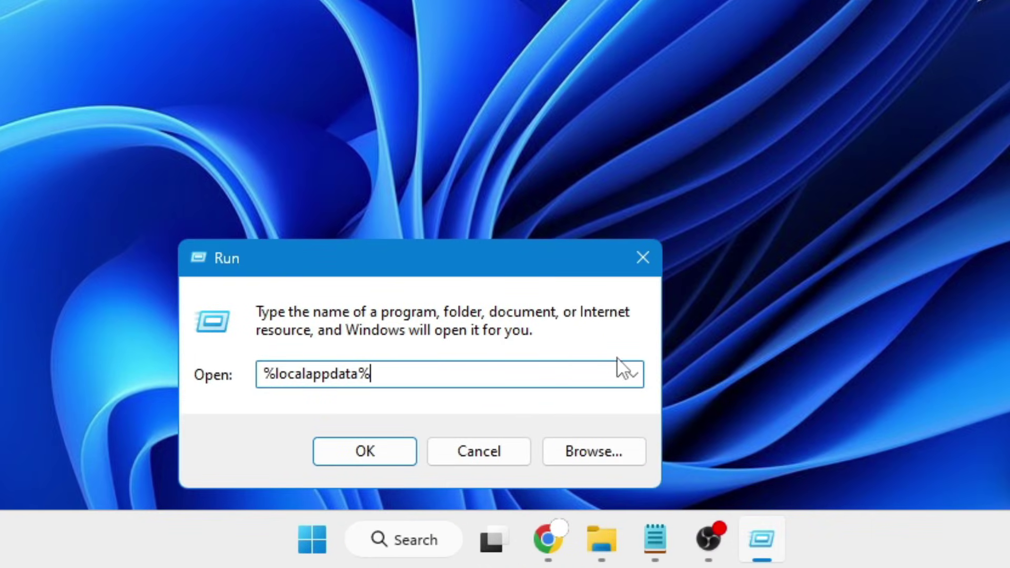
click(367, 447)
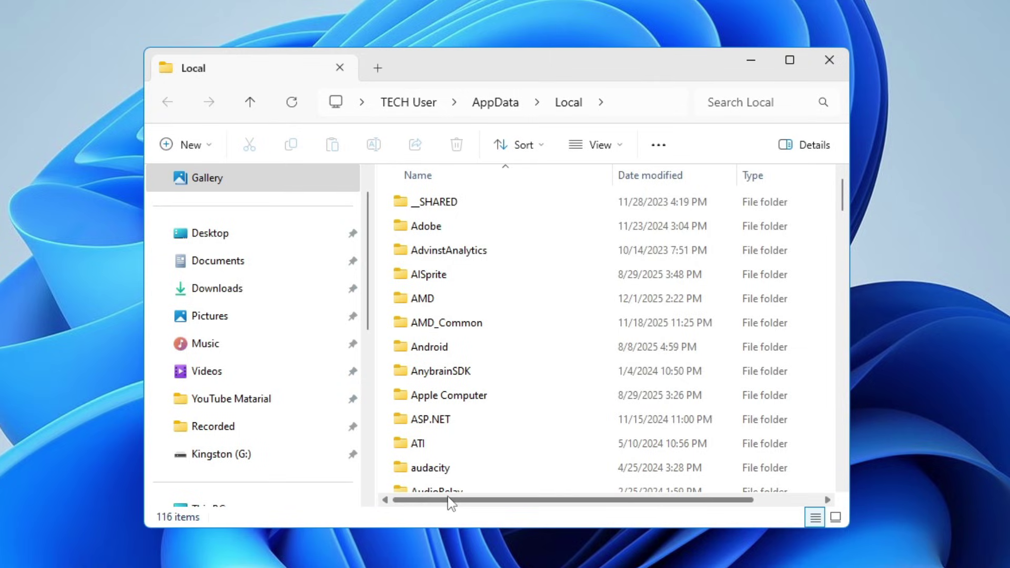
- Go into NVIDIA, then the GLCache folder, which is empty
click(454, 371)
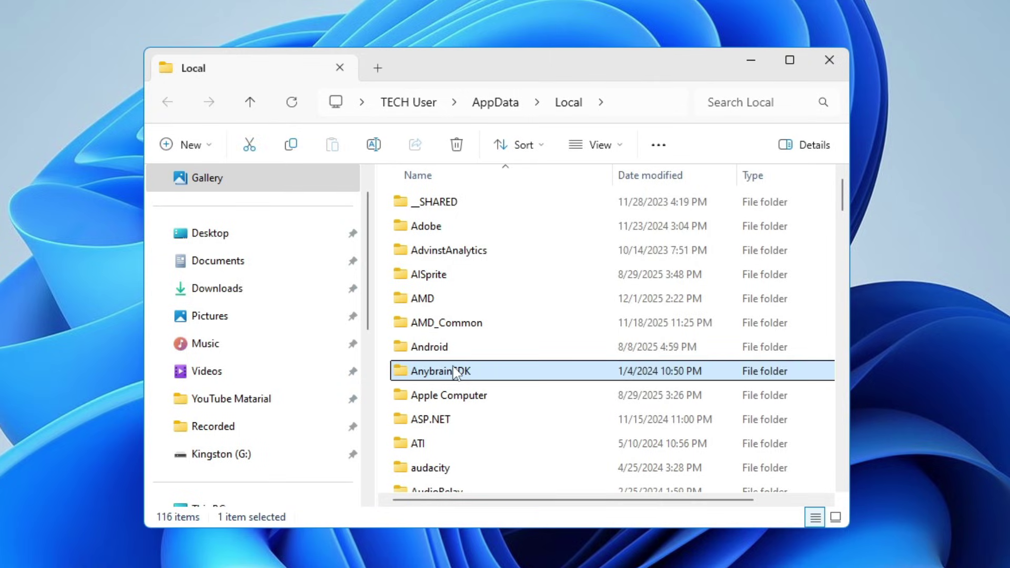
text(npm)
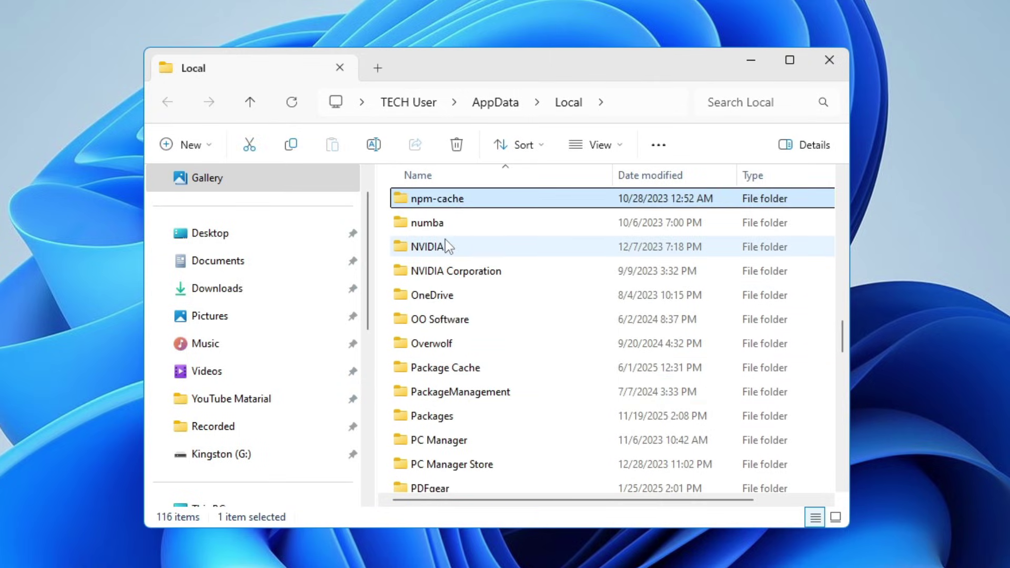
double_click(445, 246)
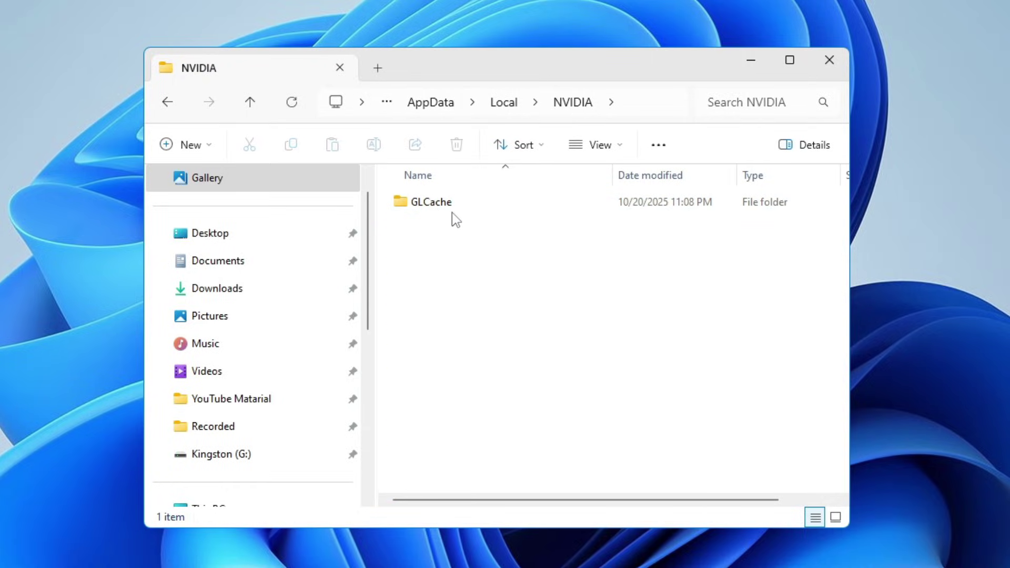
double_click(453, 205)
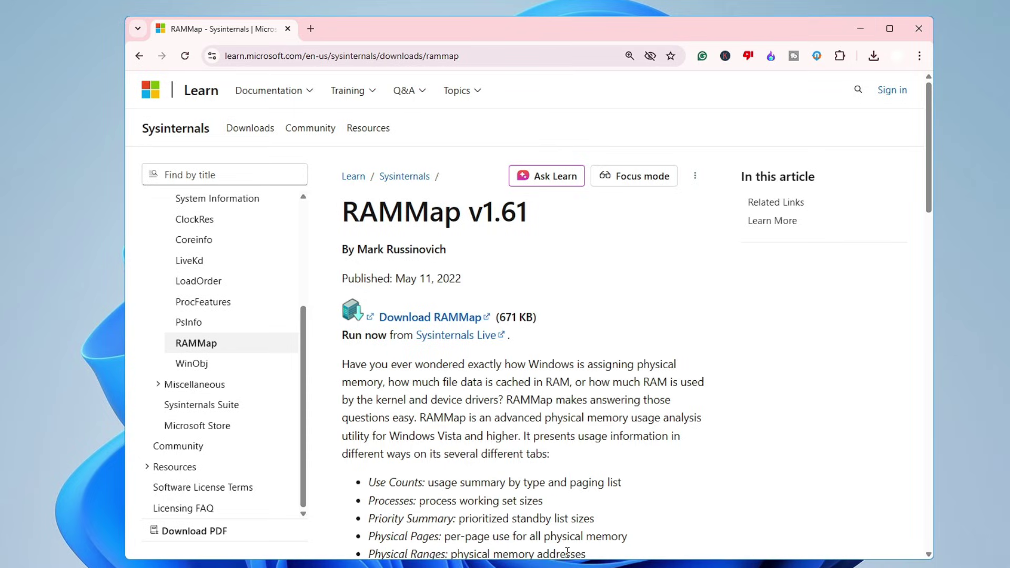
- Open Chrome's Delete browsing data dialog from the Privacy and security settings
click(919, 56)
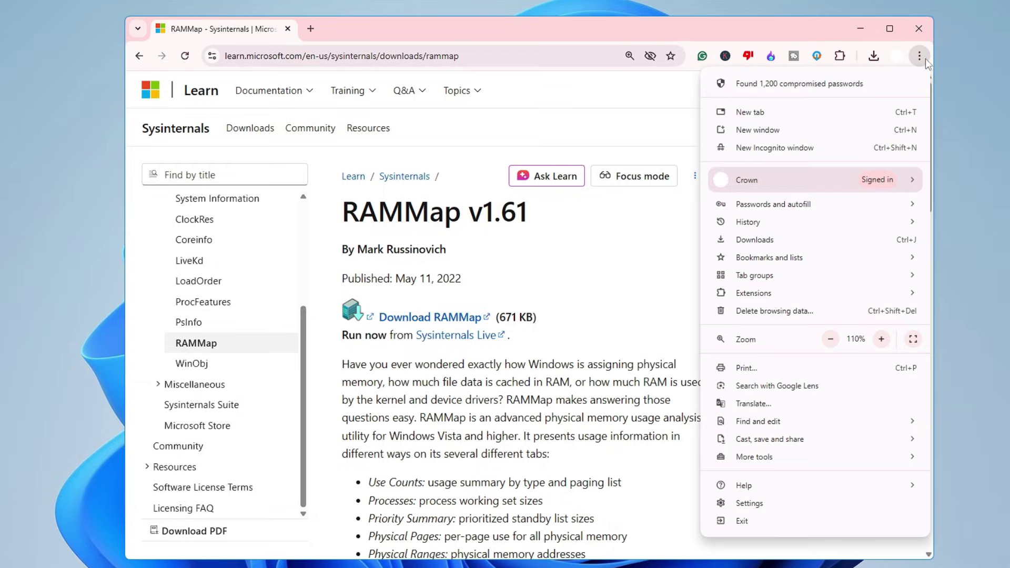
click(760, 506)
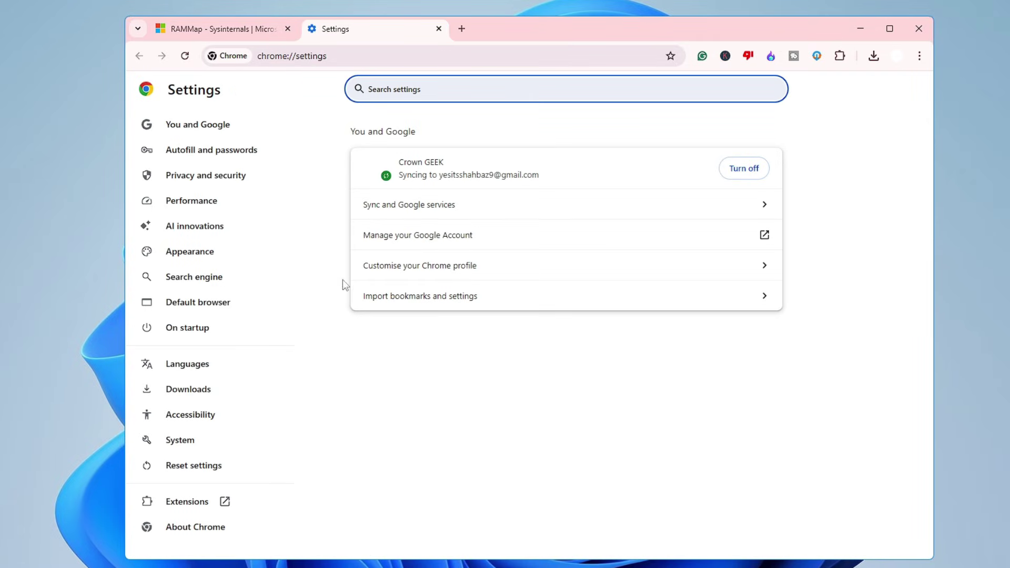
click(200, 176)
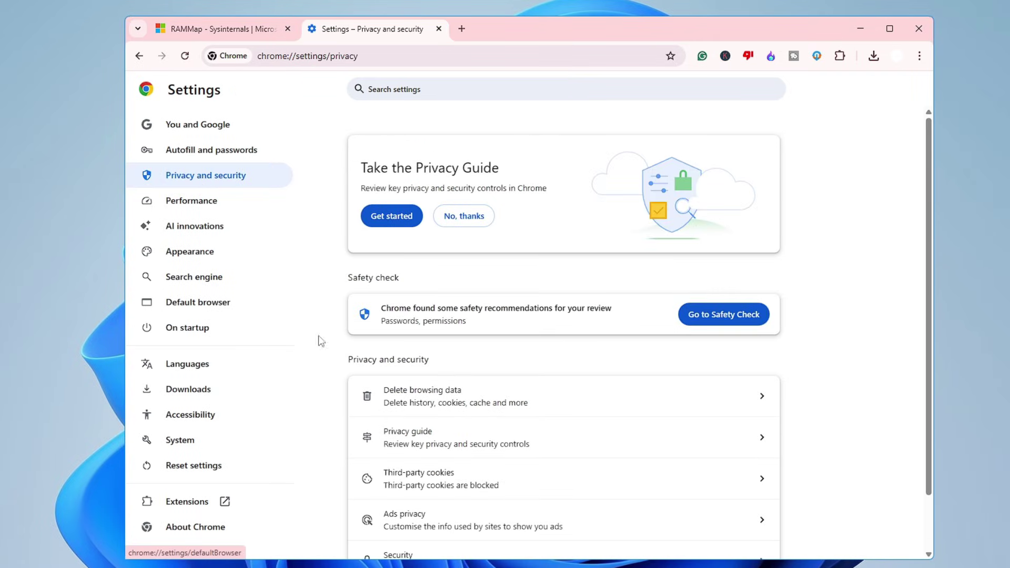
scroll(368, 342, down, 1)
click(524, 338)
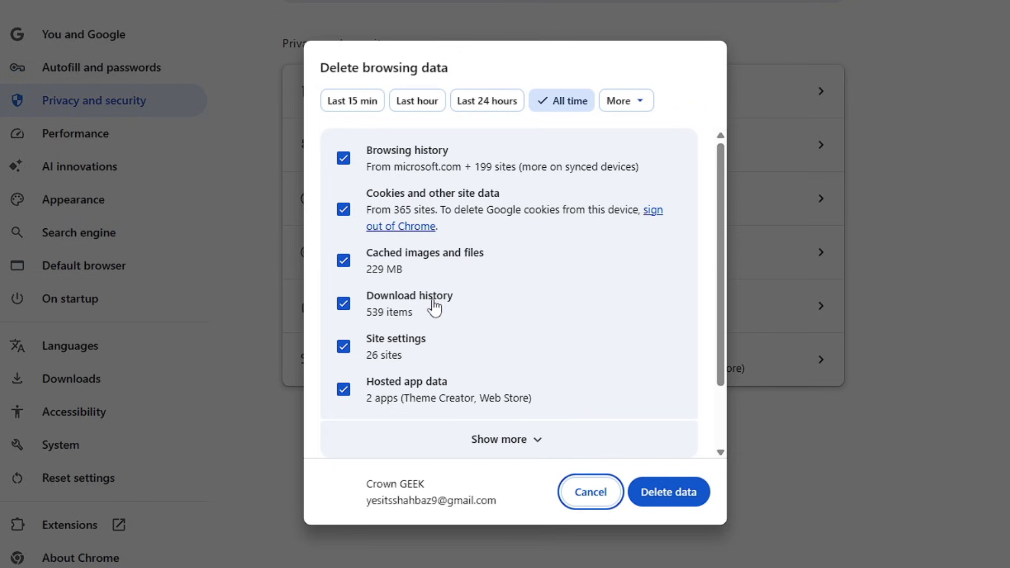
- Expand Show more and review the six checked All time categories, including 229 MB cached files
scroll(428, 307, down, 3)
click(430, 358)
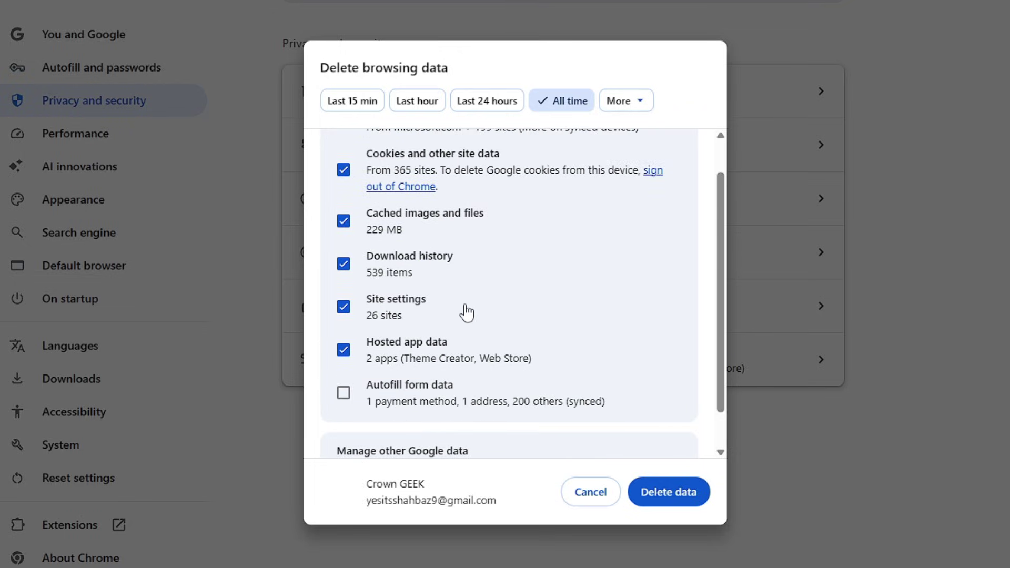
scroll(432, 331, down, 1)
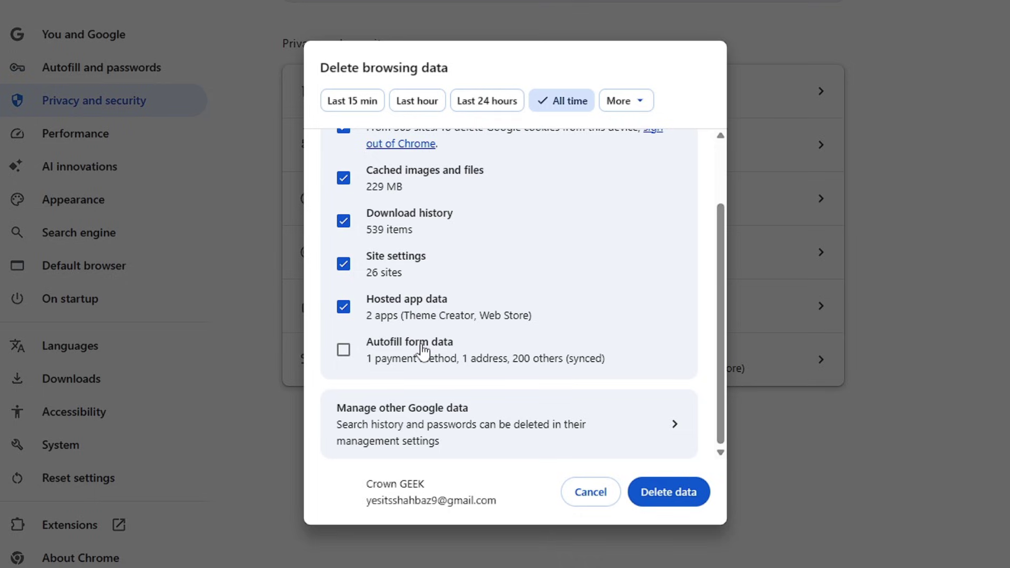
scroll(423, 351, up, 2)
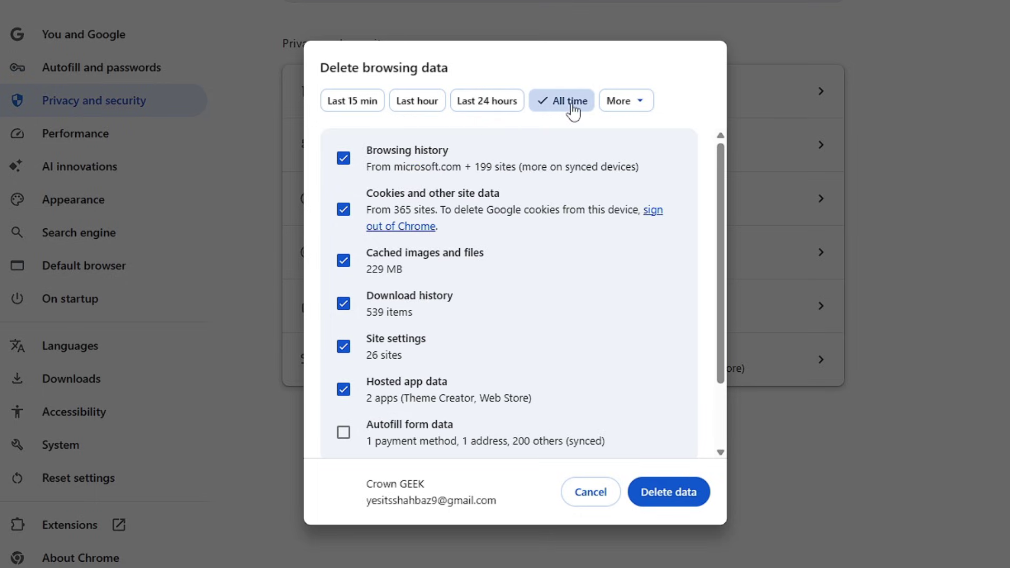
scroll(538, 286, down, 2)
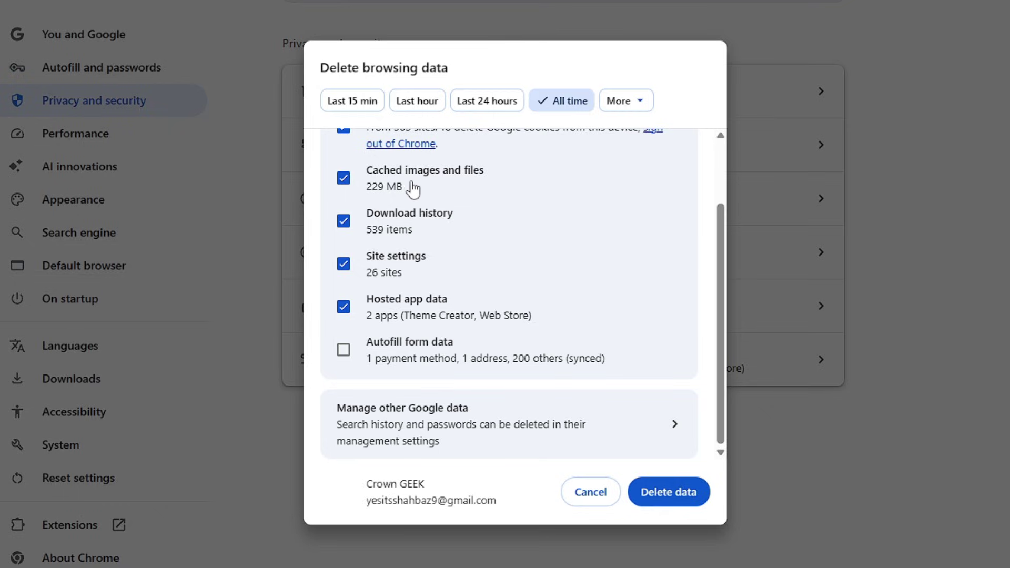
scroll(473, 258, up, 2)
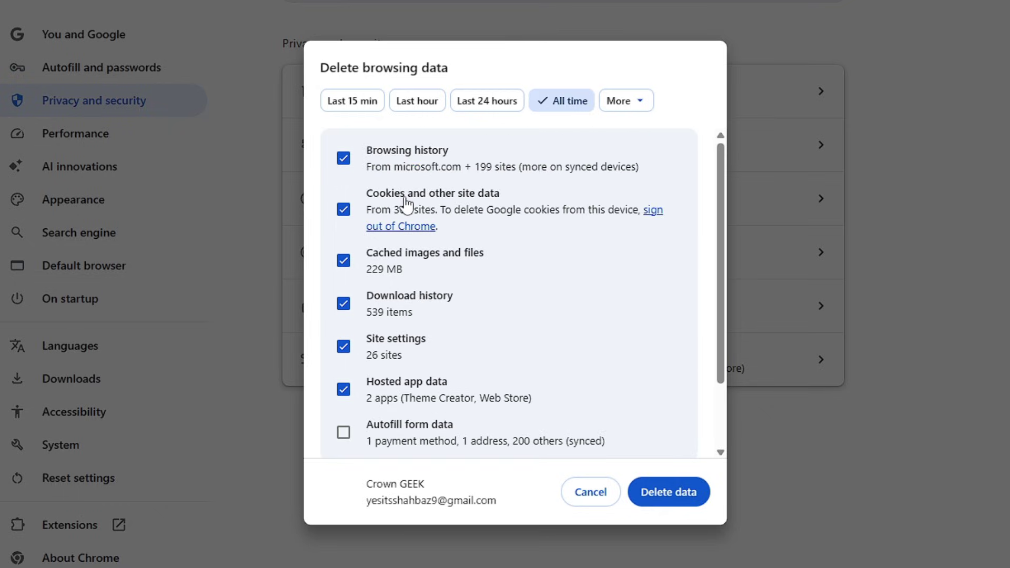